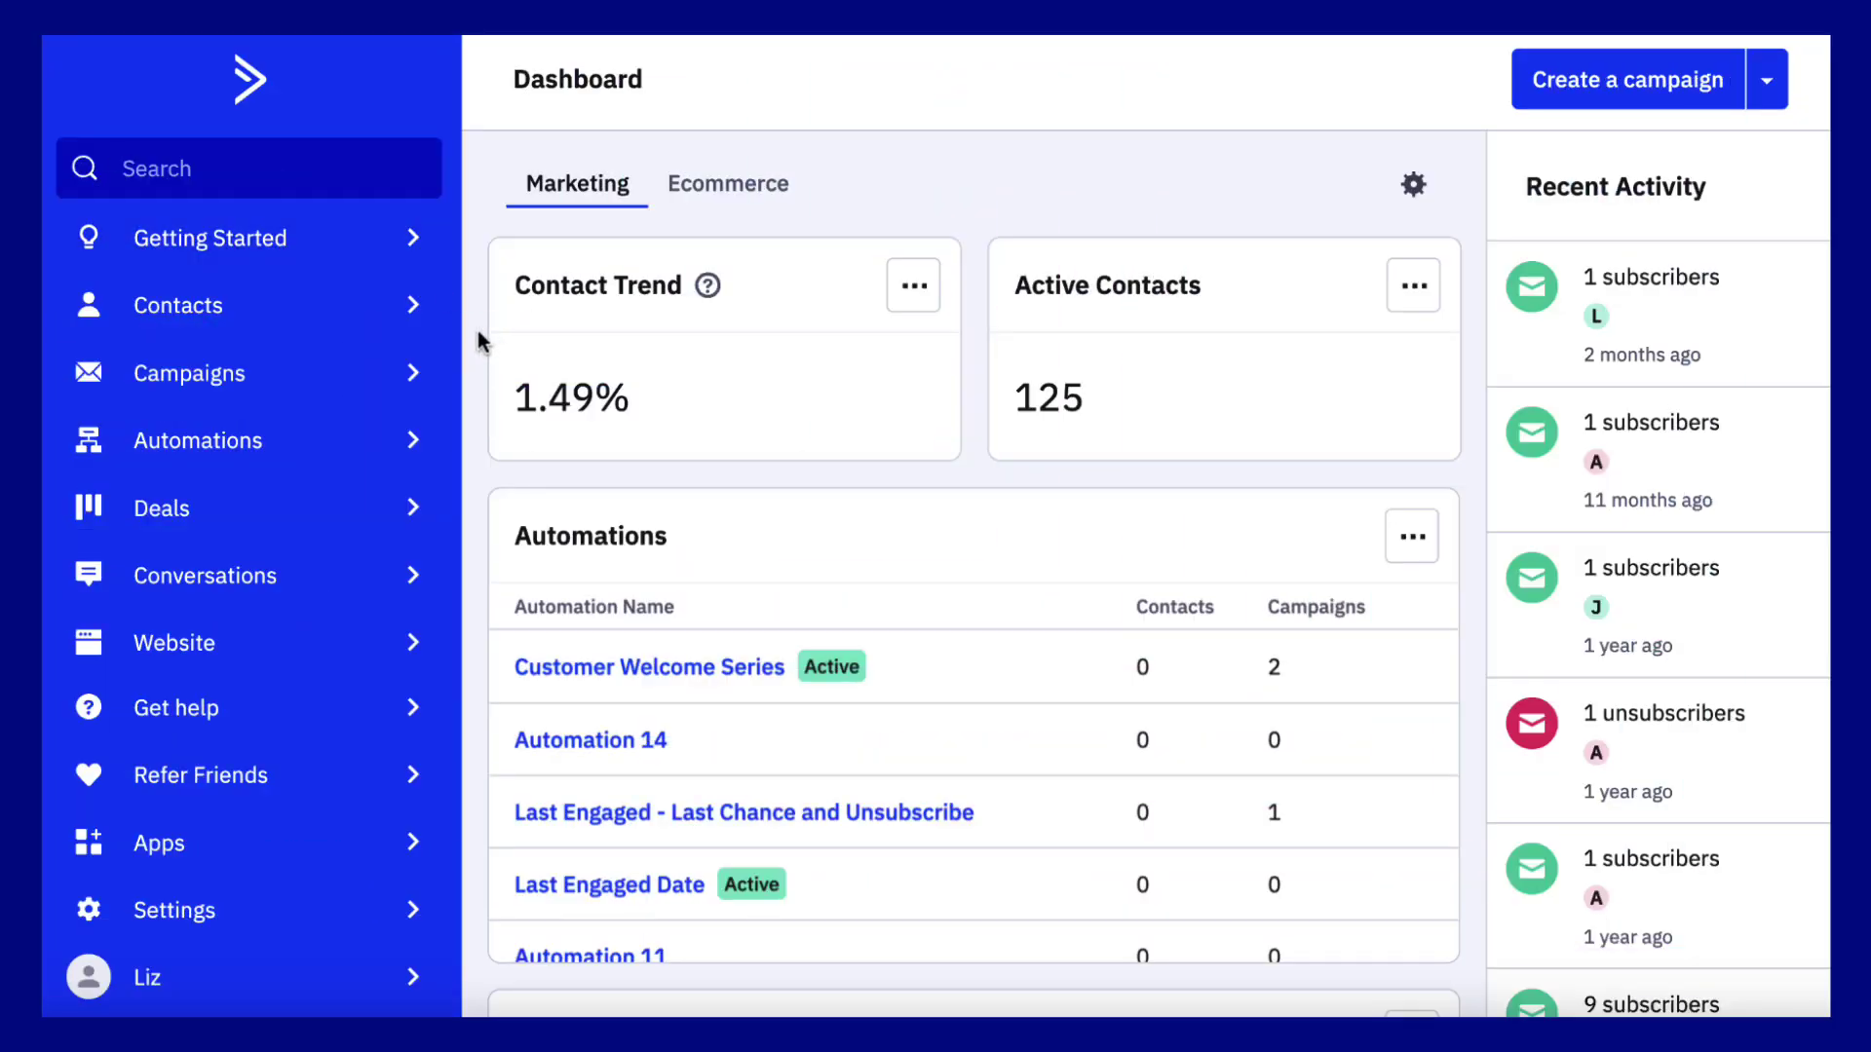
# Show the Lists page with its four contact lists, cancelling the Add a list form unchanged
pyautogui.click(224, 322)
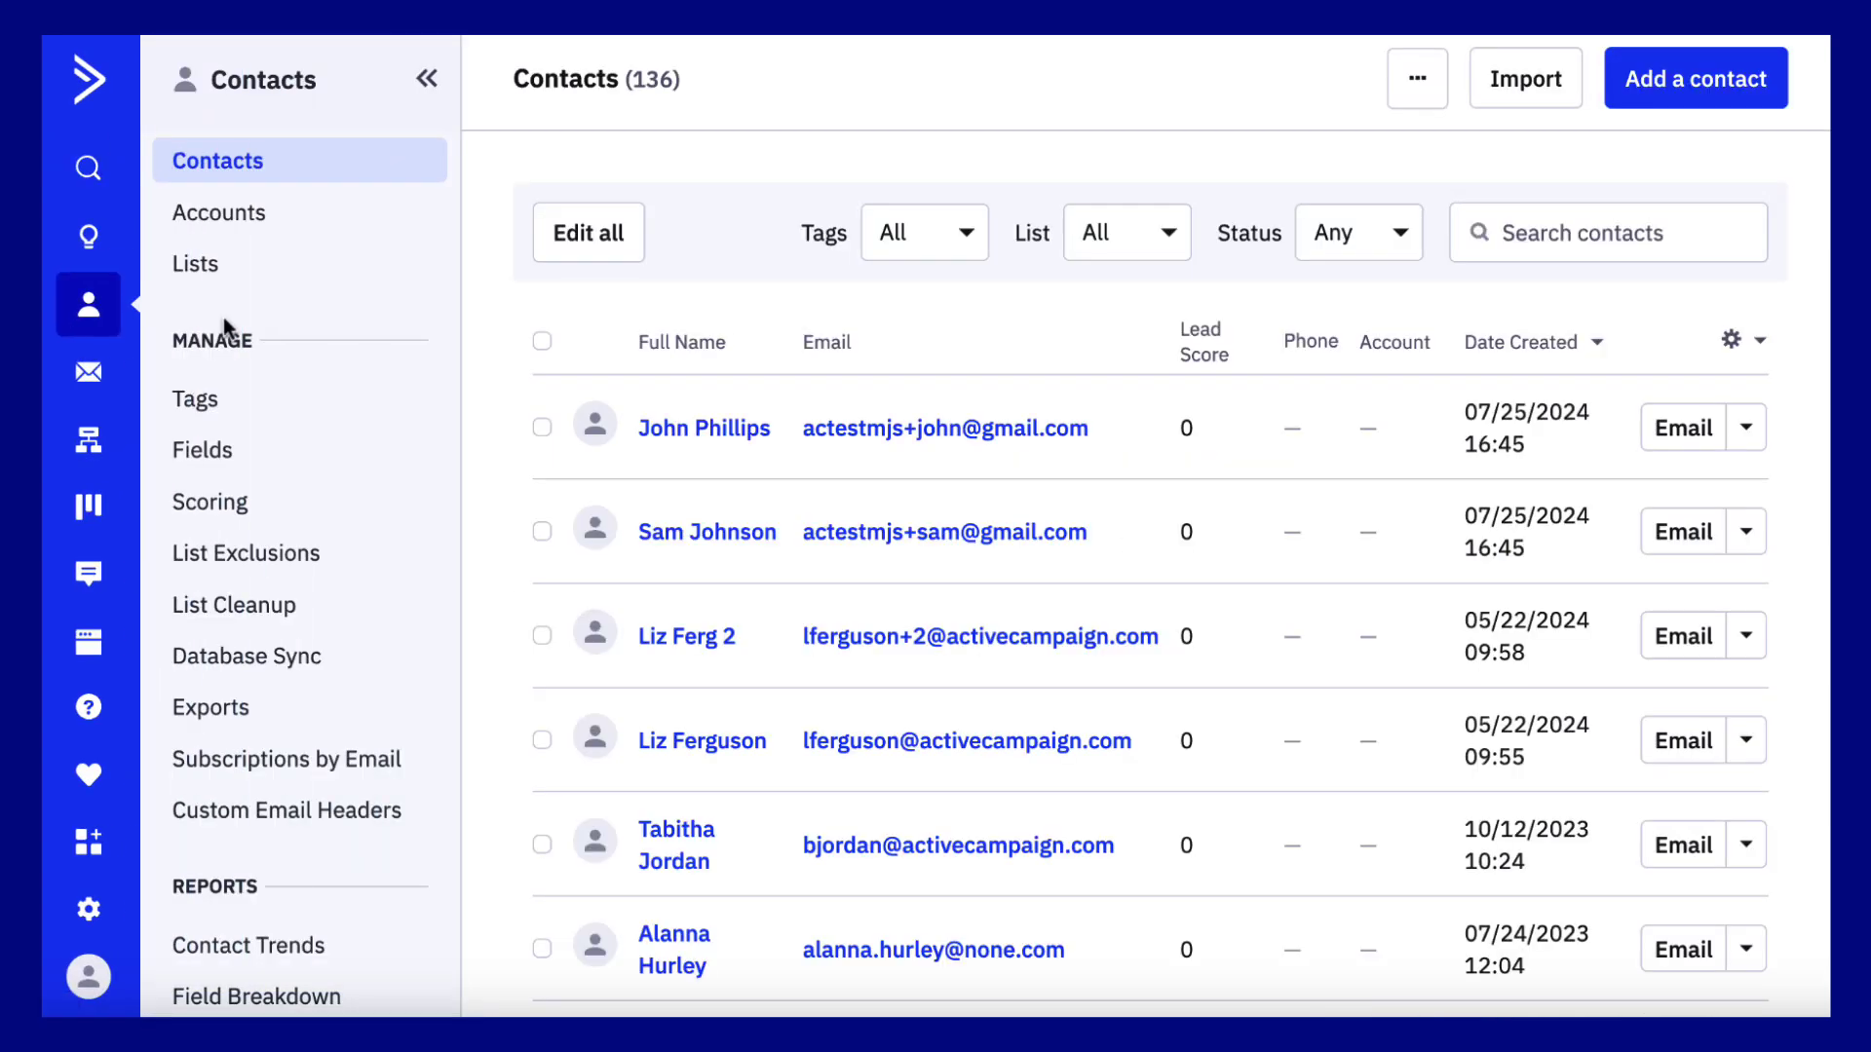
pyautogui.click(211, 275)
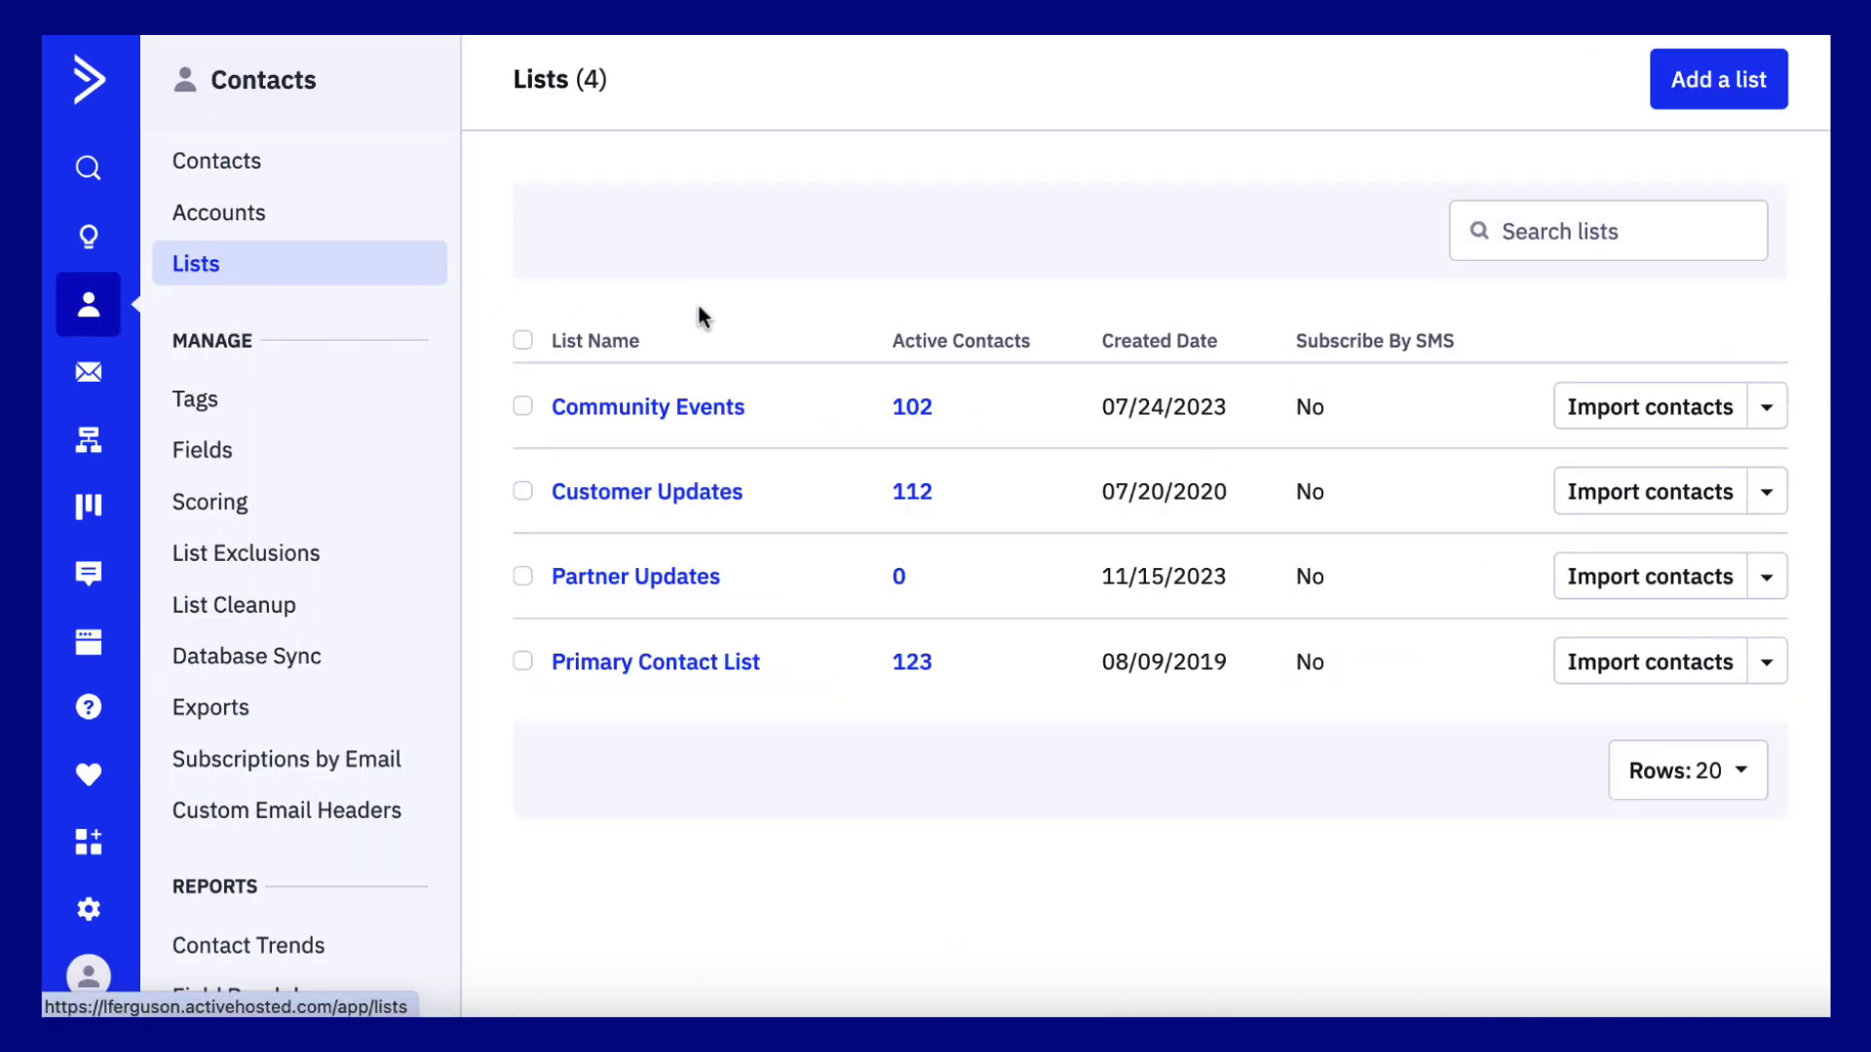
pyautogui.click(1693, 105)
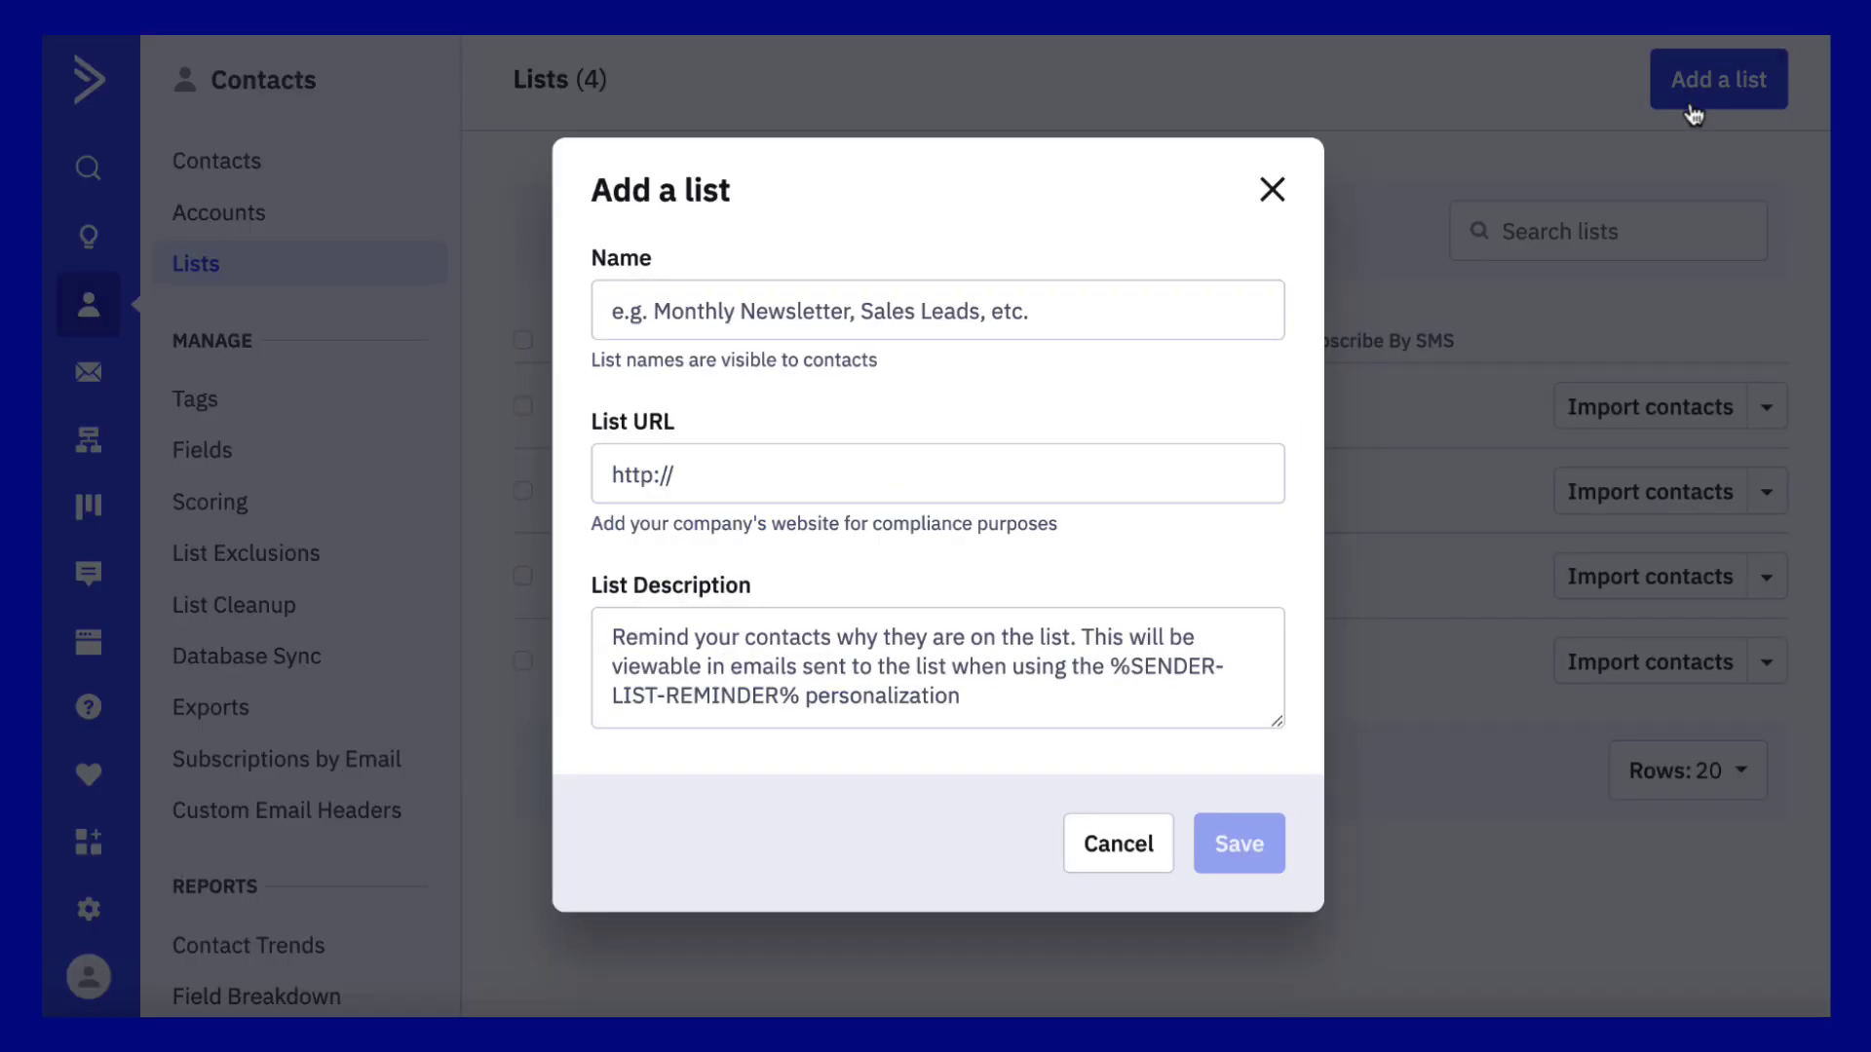
pyautogui.click(1275, 190)
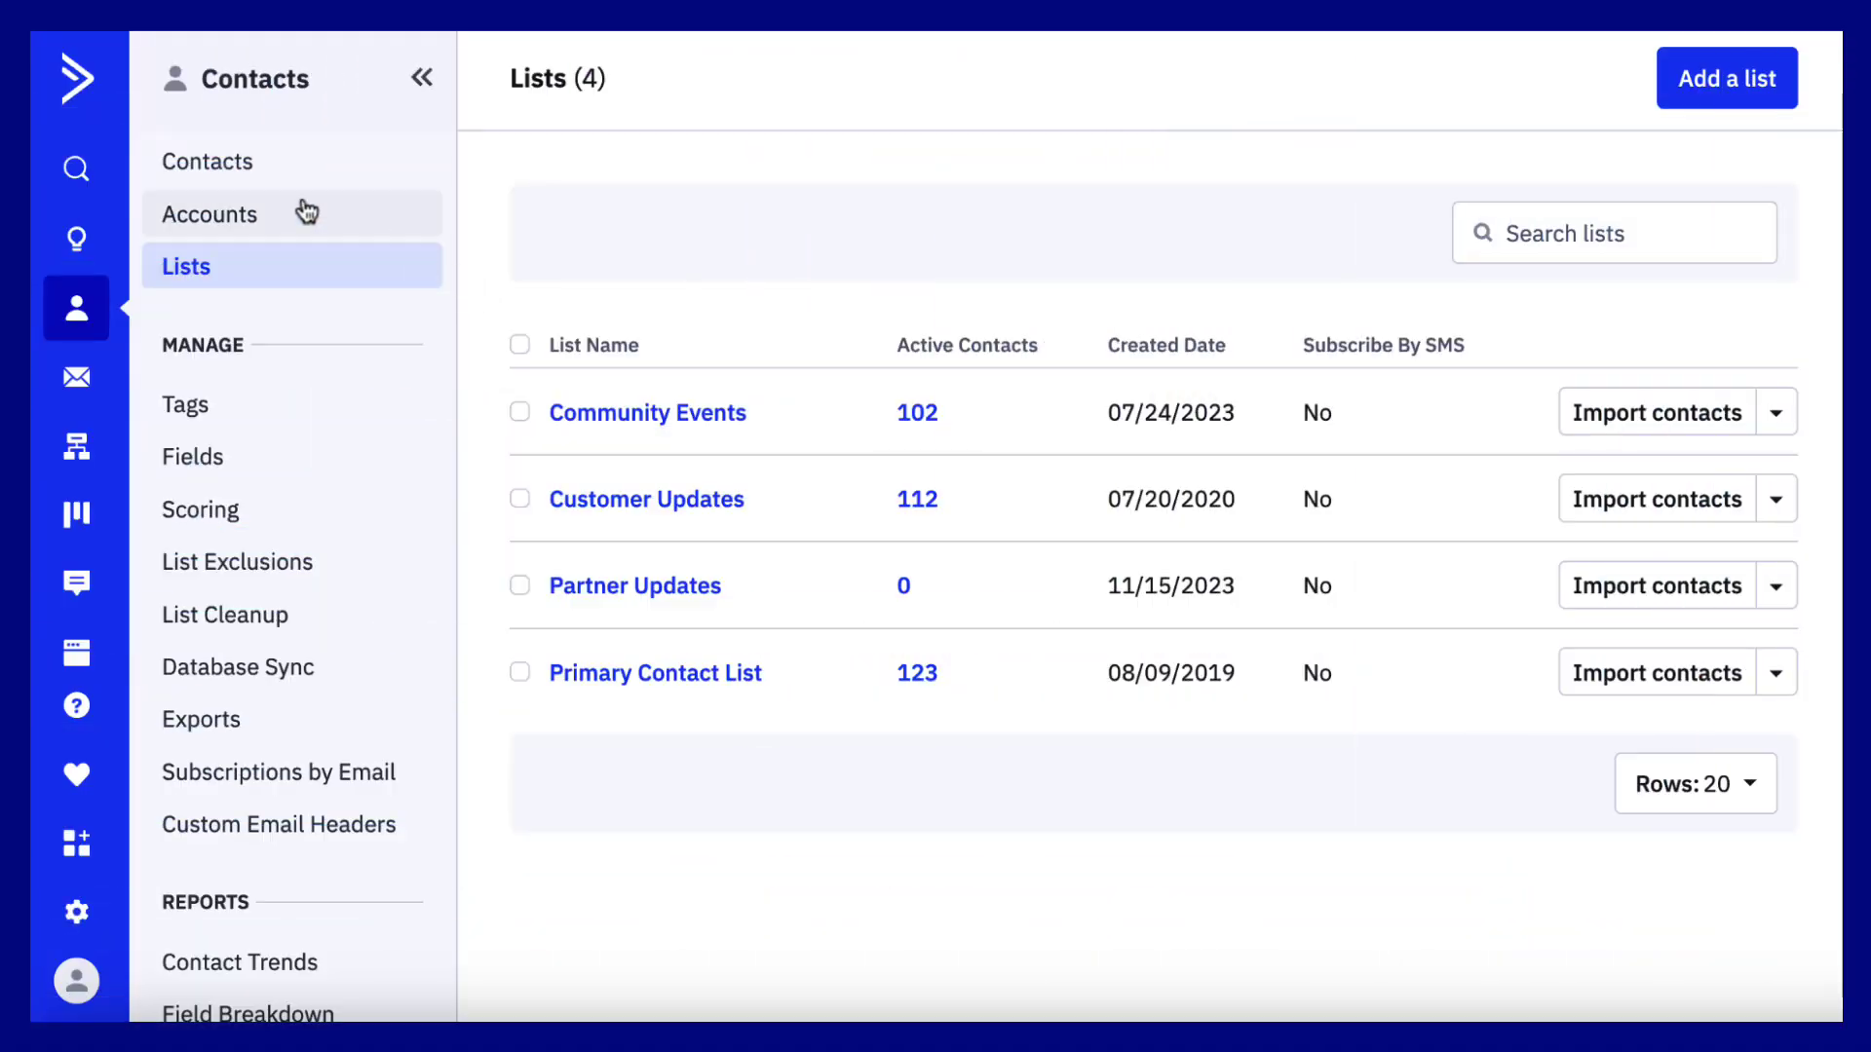
# Start a contact import from file and load Sample Import CSV - Sheet1.csv
pyautogui.click(269, 183)
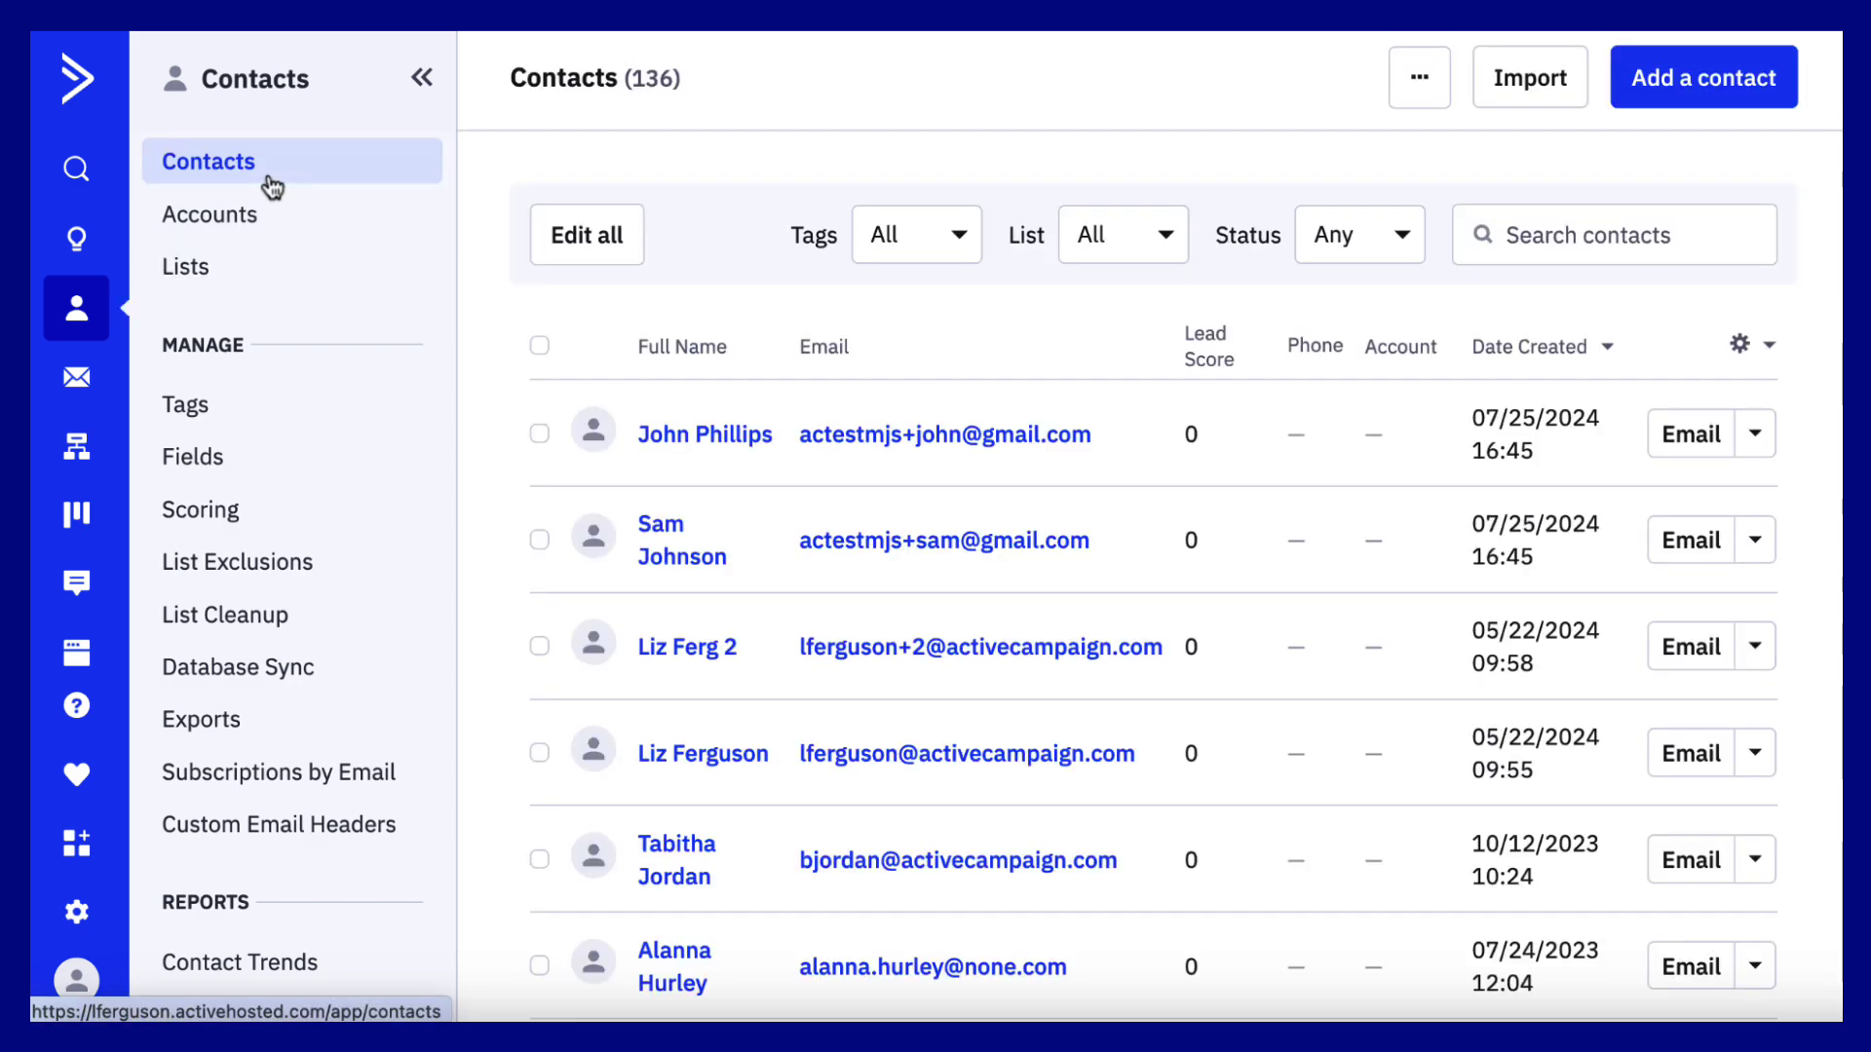
pyautogui.click(421, 78)
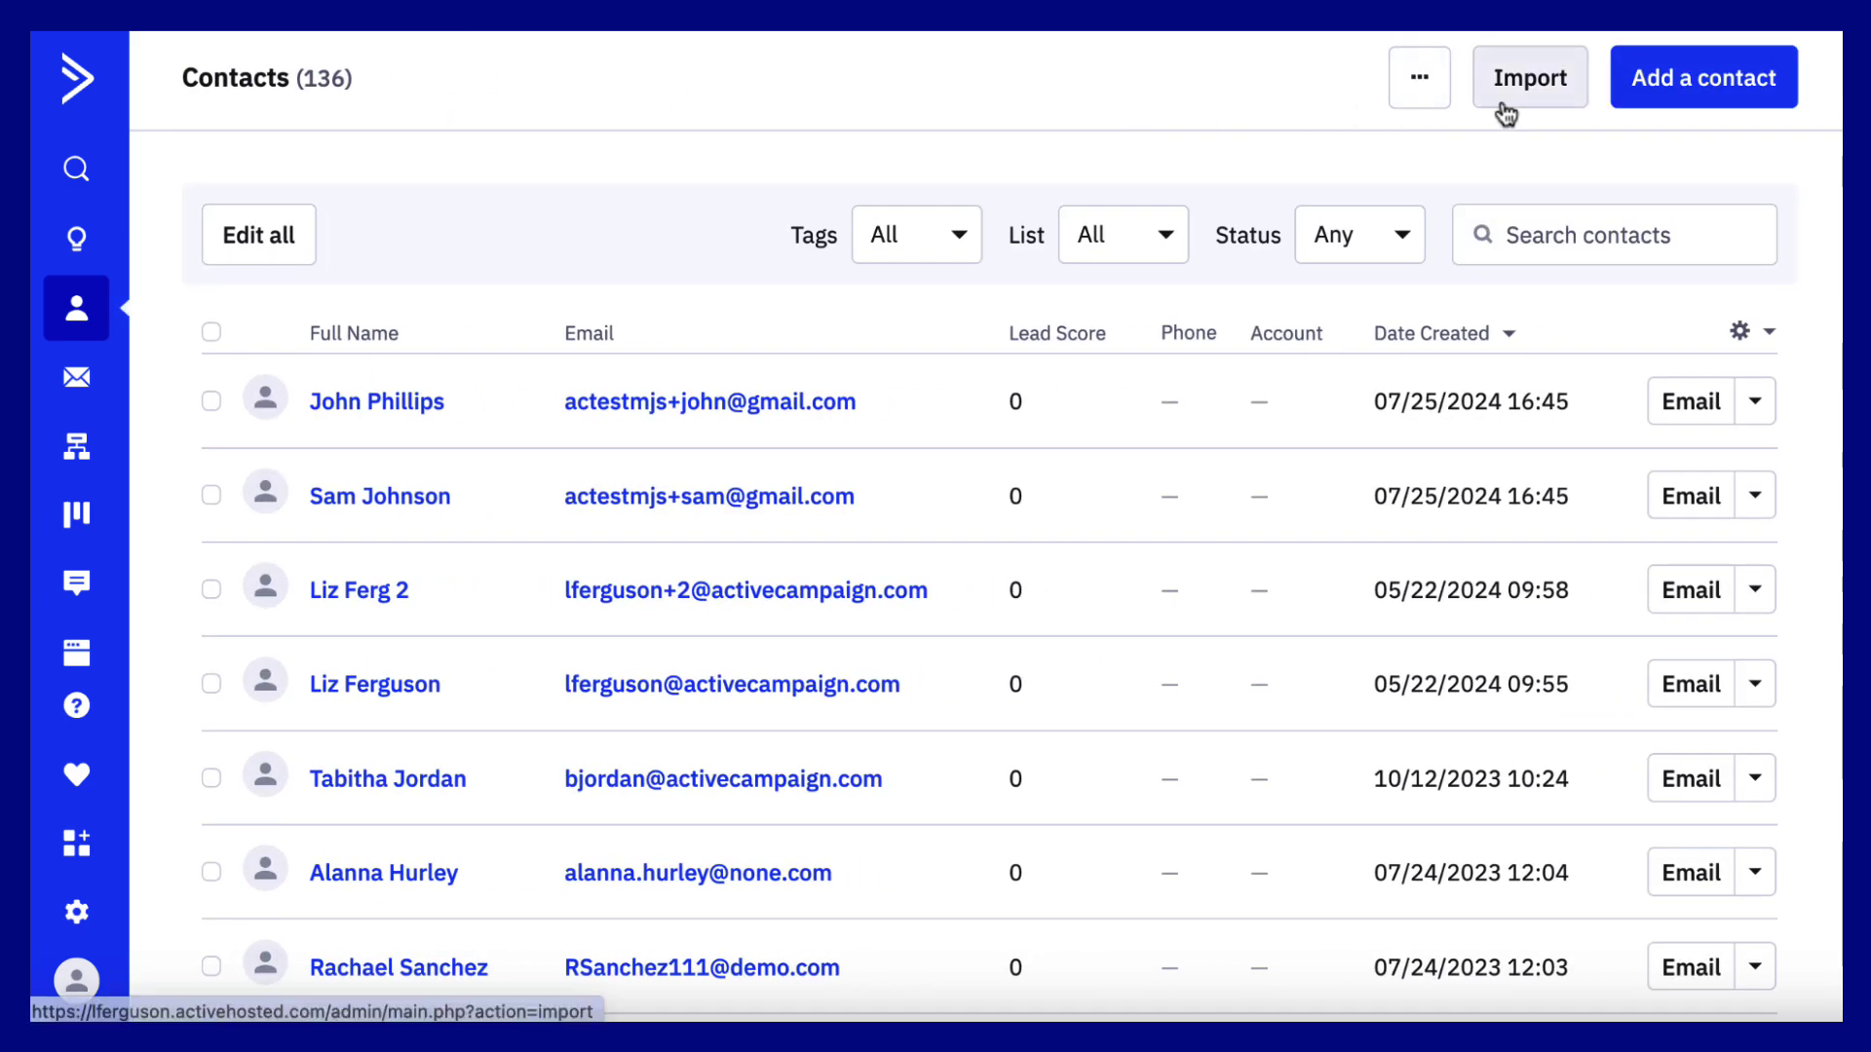
pyautogui.click(1527, 78)
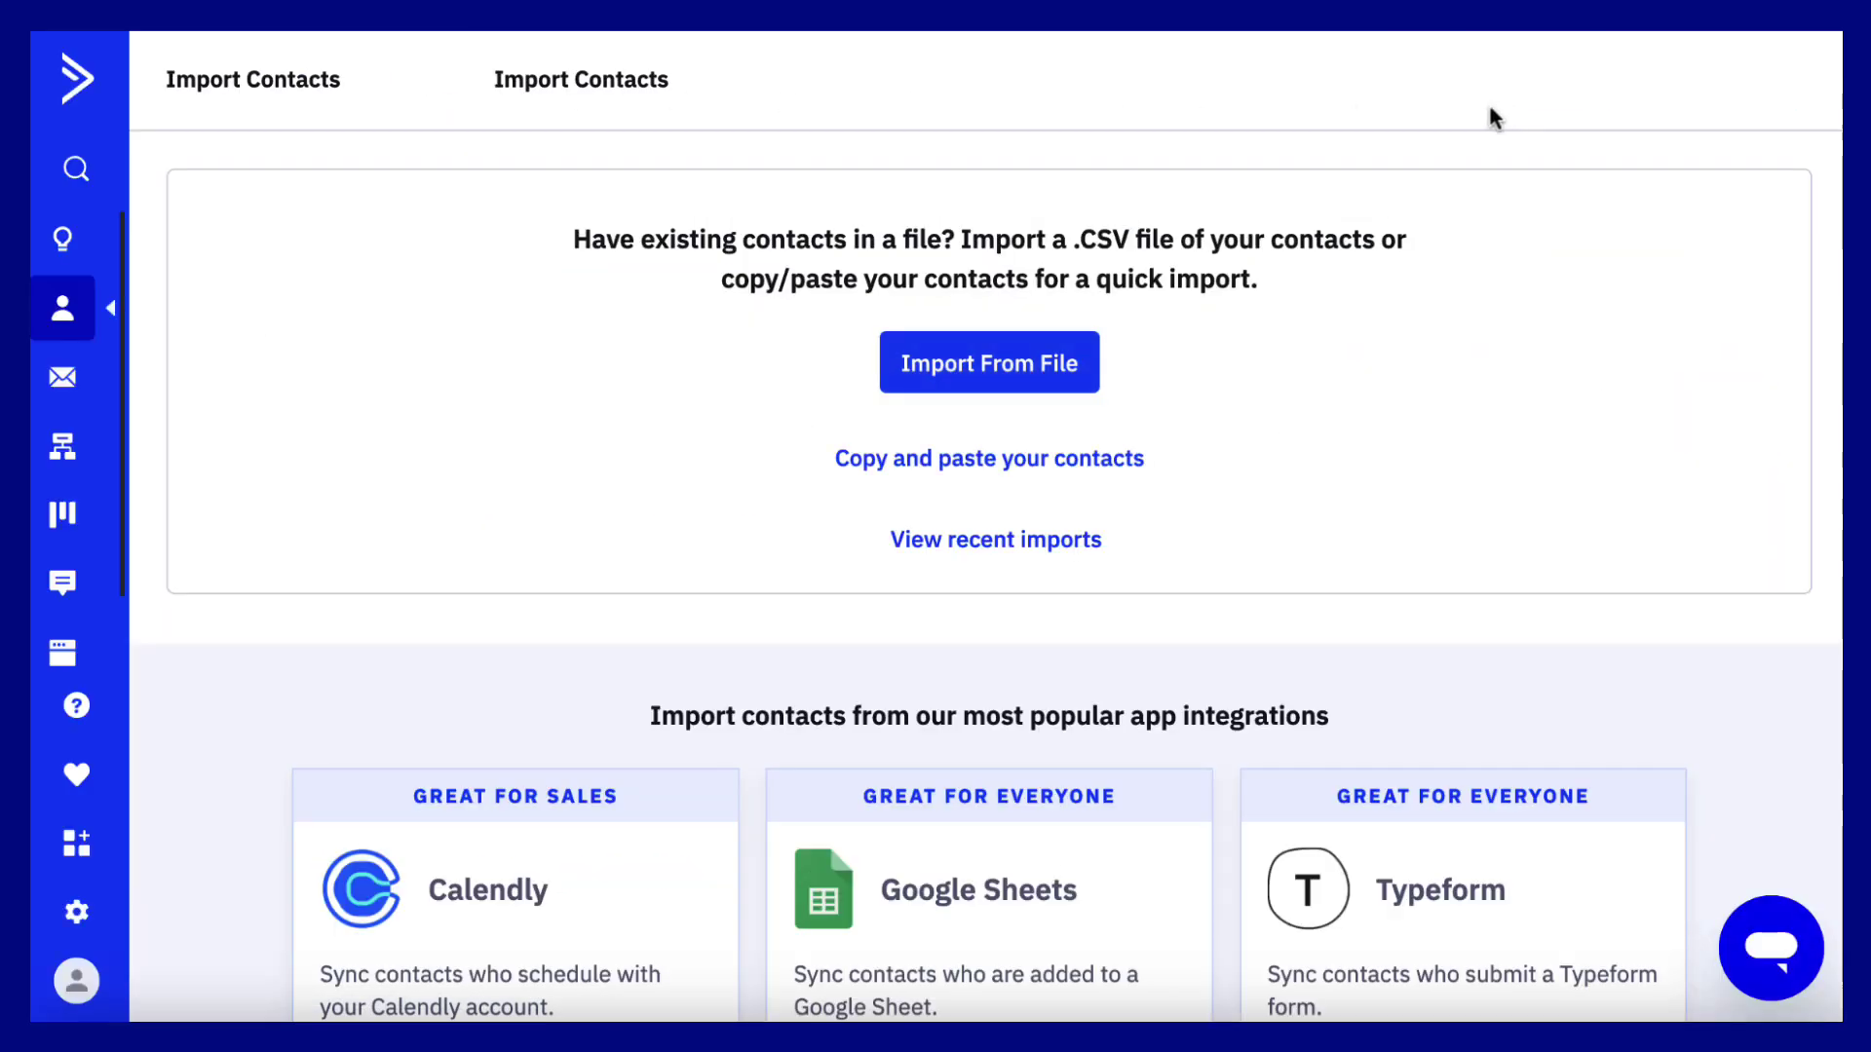
pyautogui.click(1002, 382)
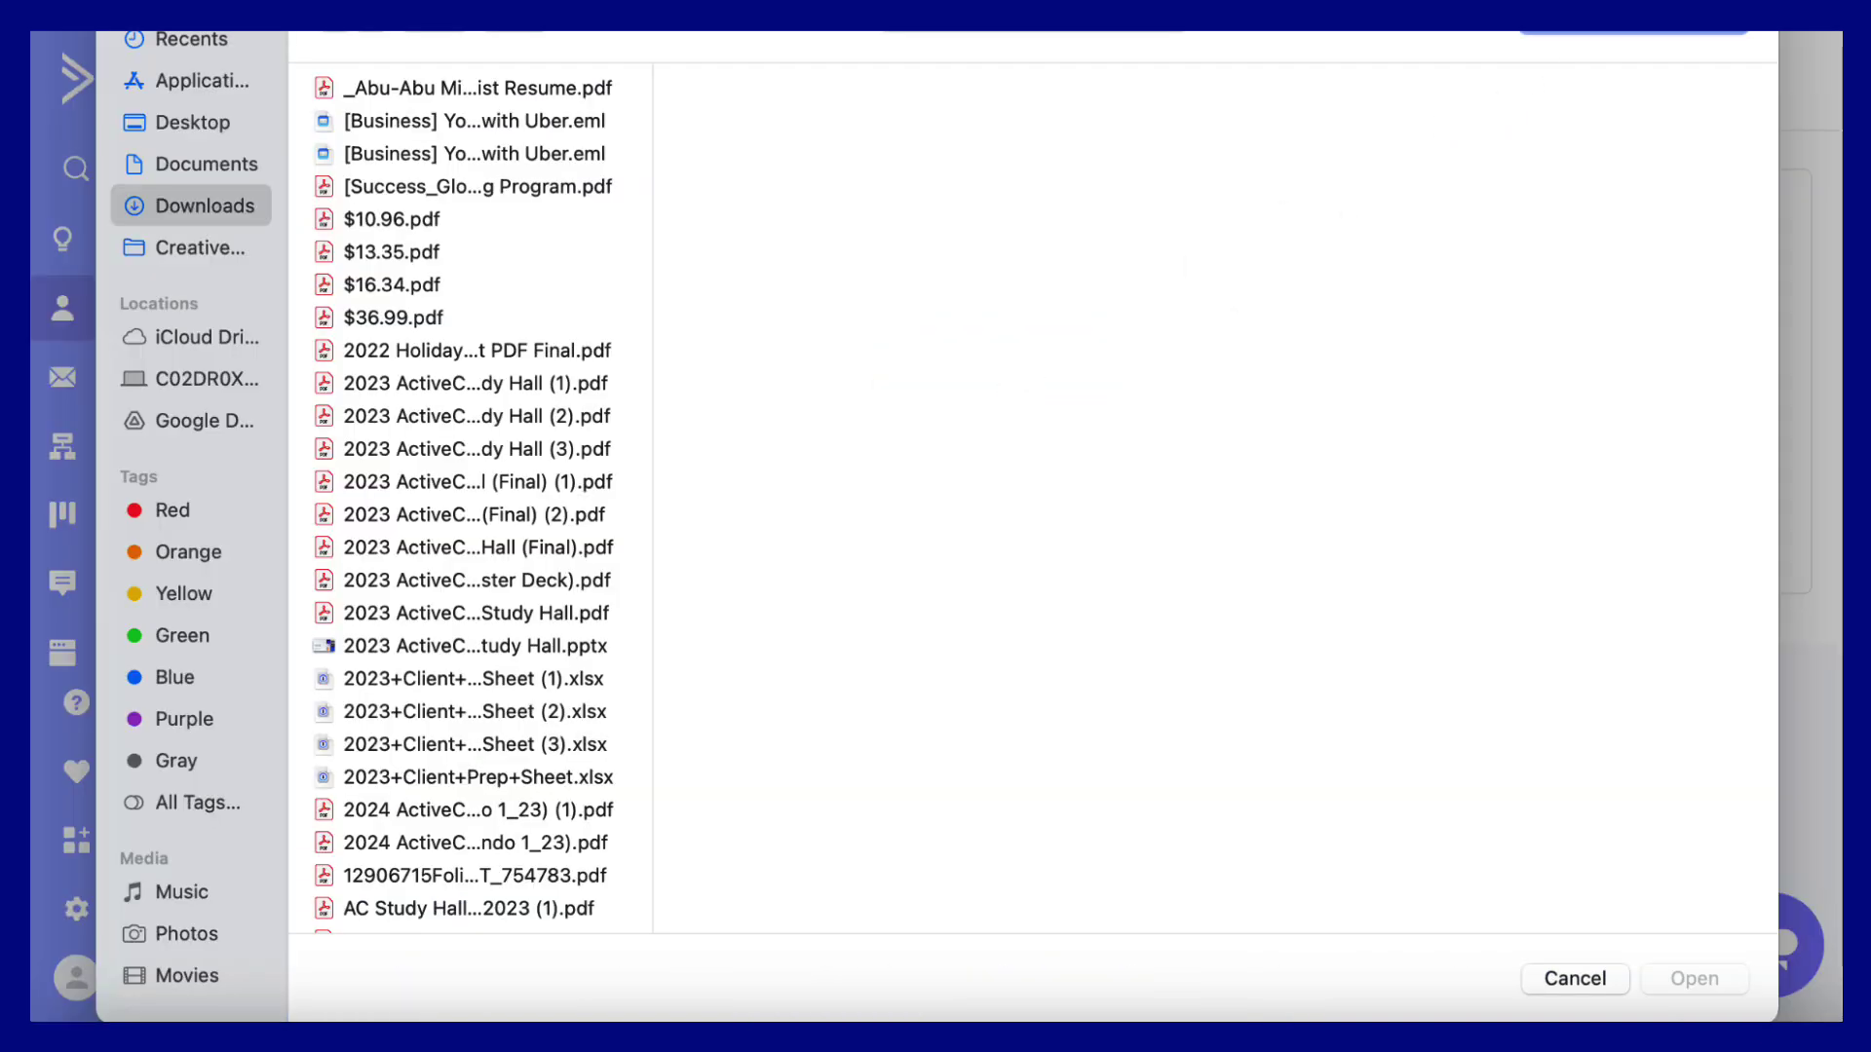
pyautogui.press('super+v')
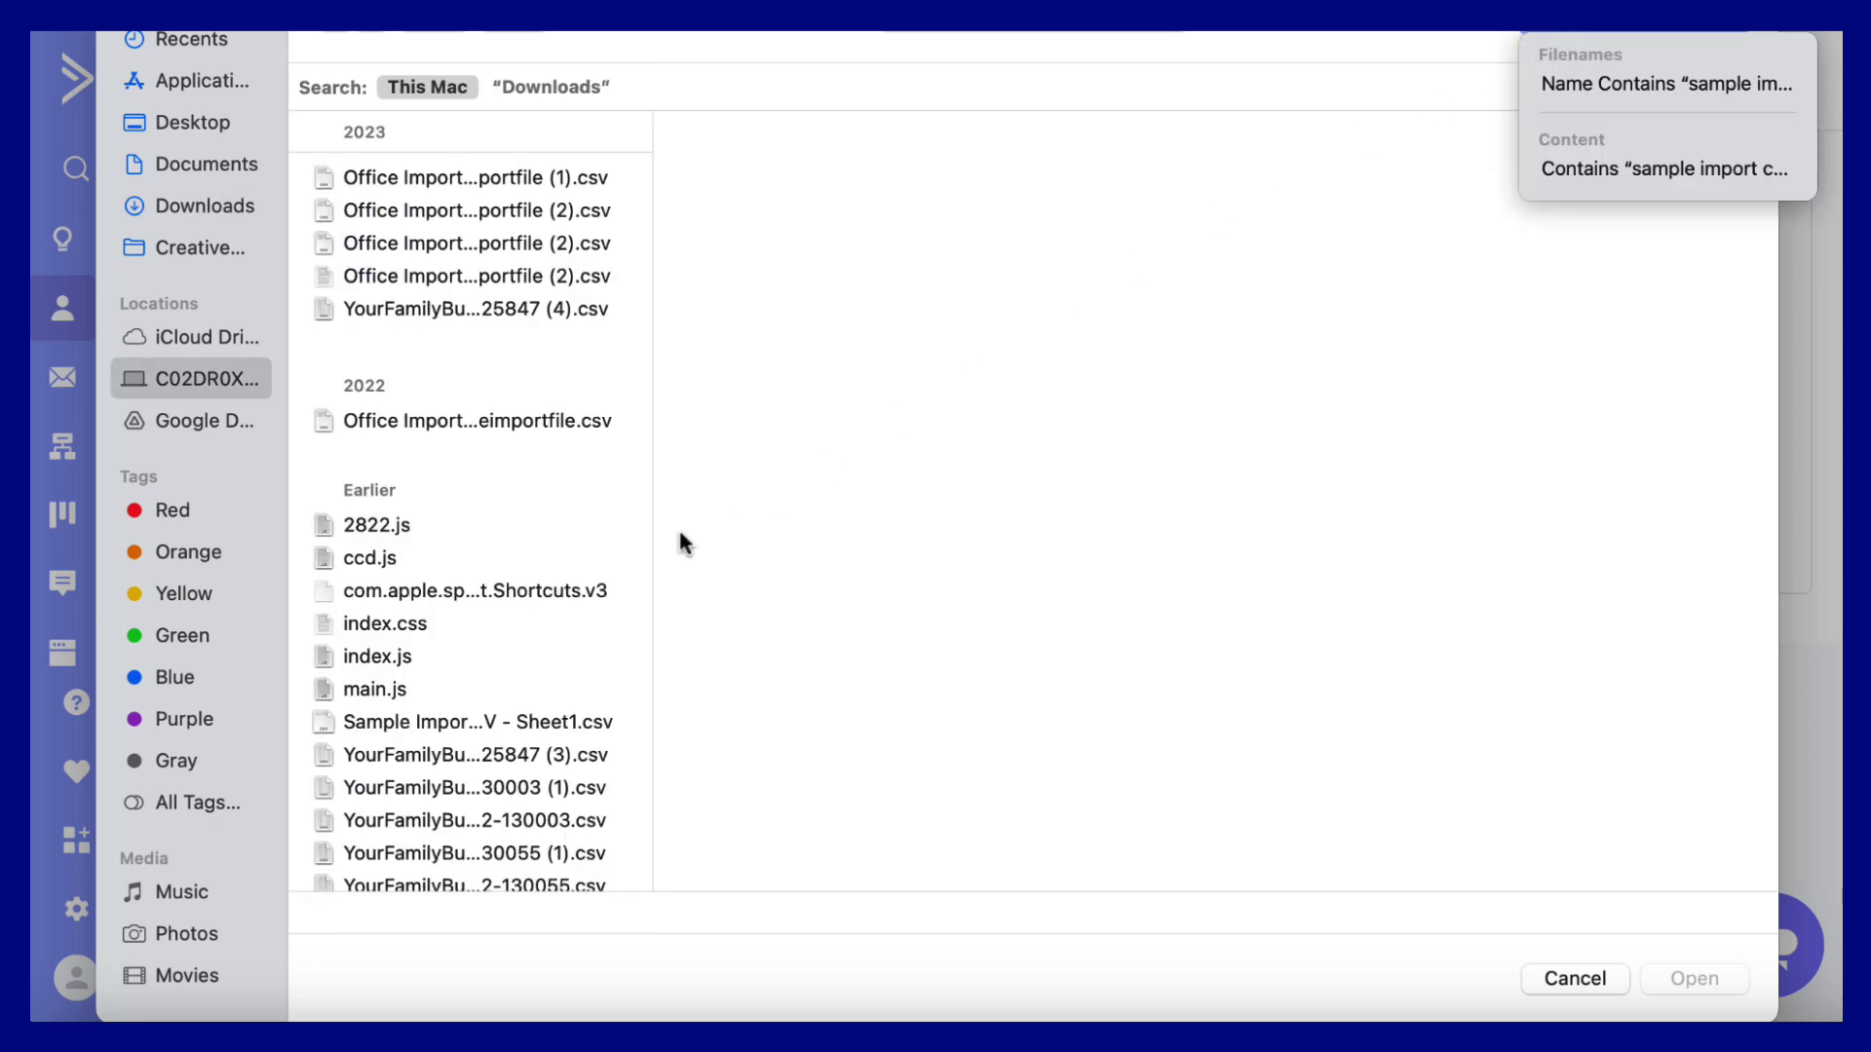
pyautogui.click(472, 722)
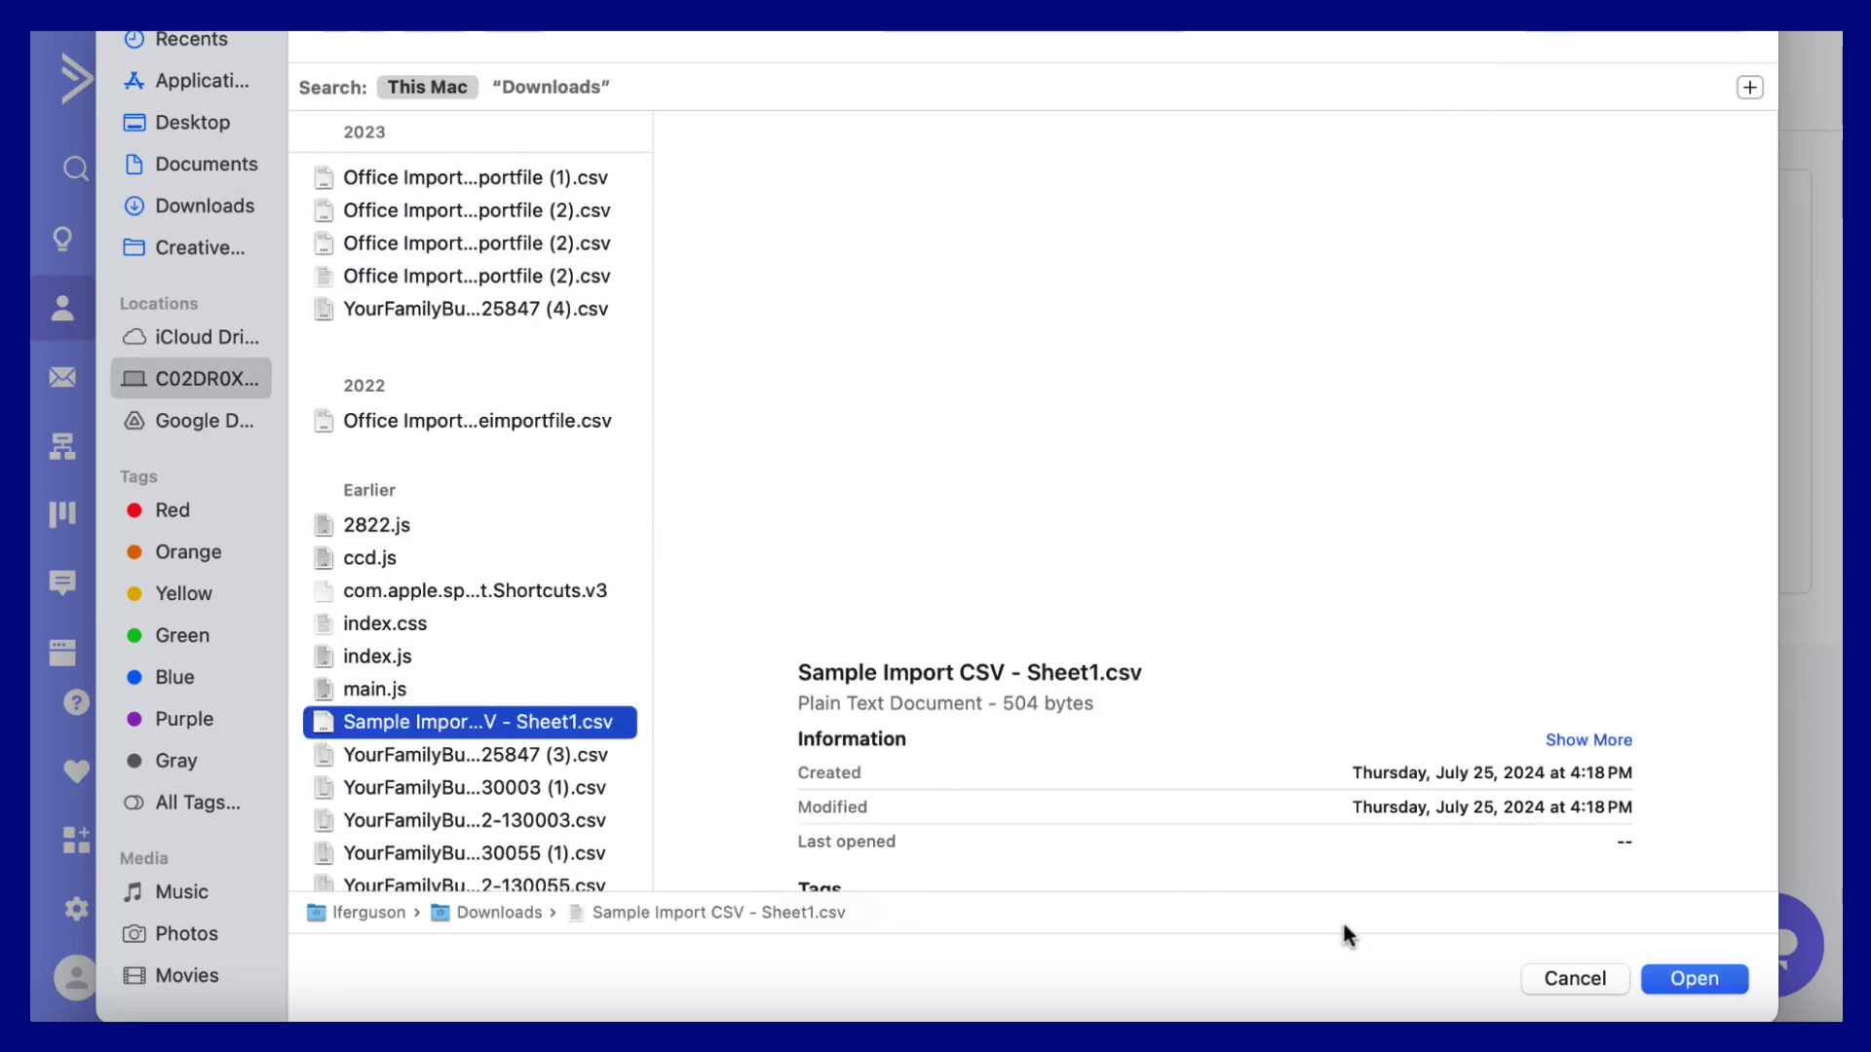
pyautogui.click(1685, 976)
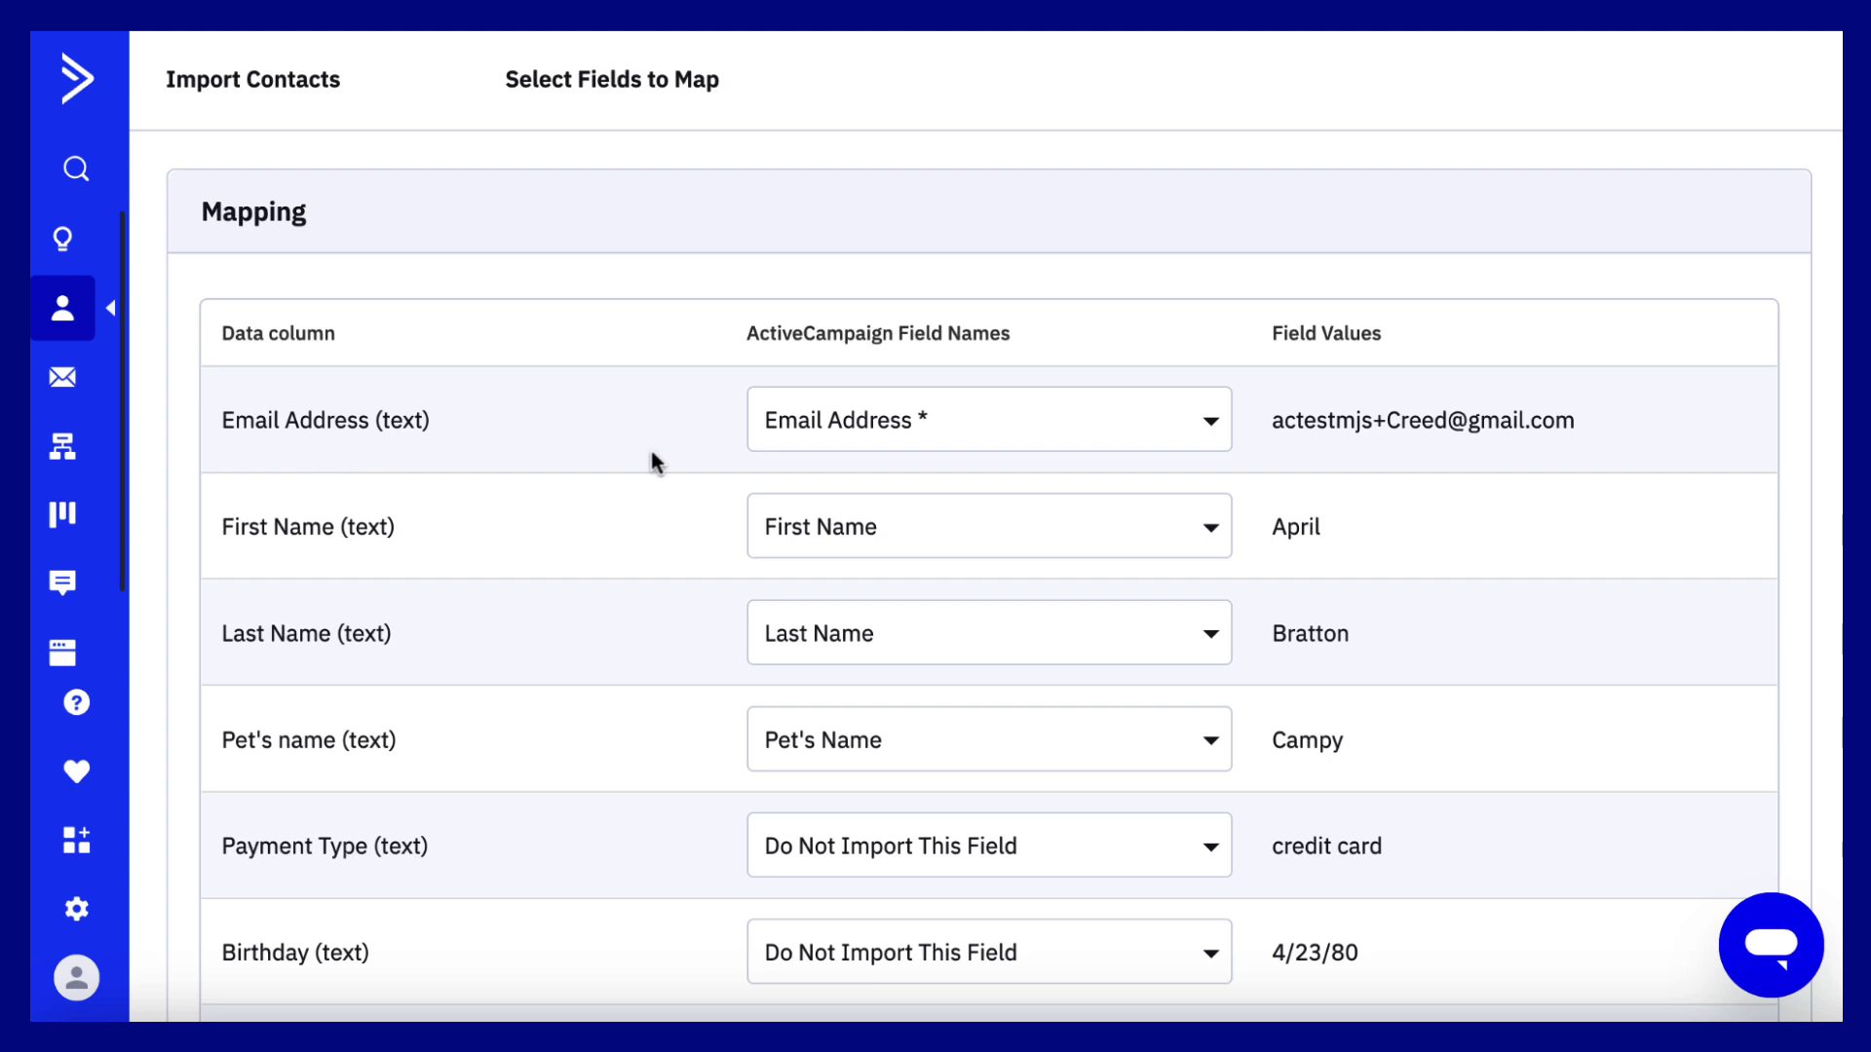
pyautogui.click(863, 442)
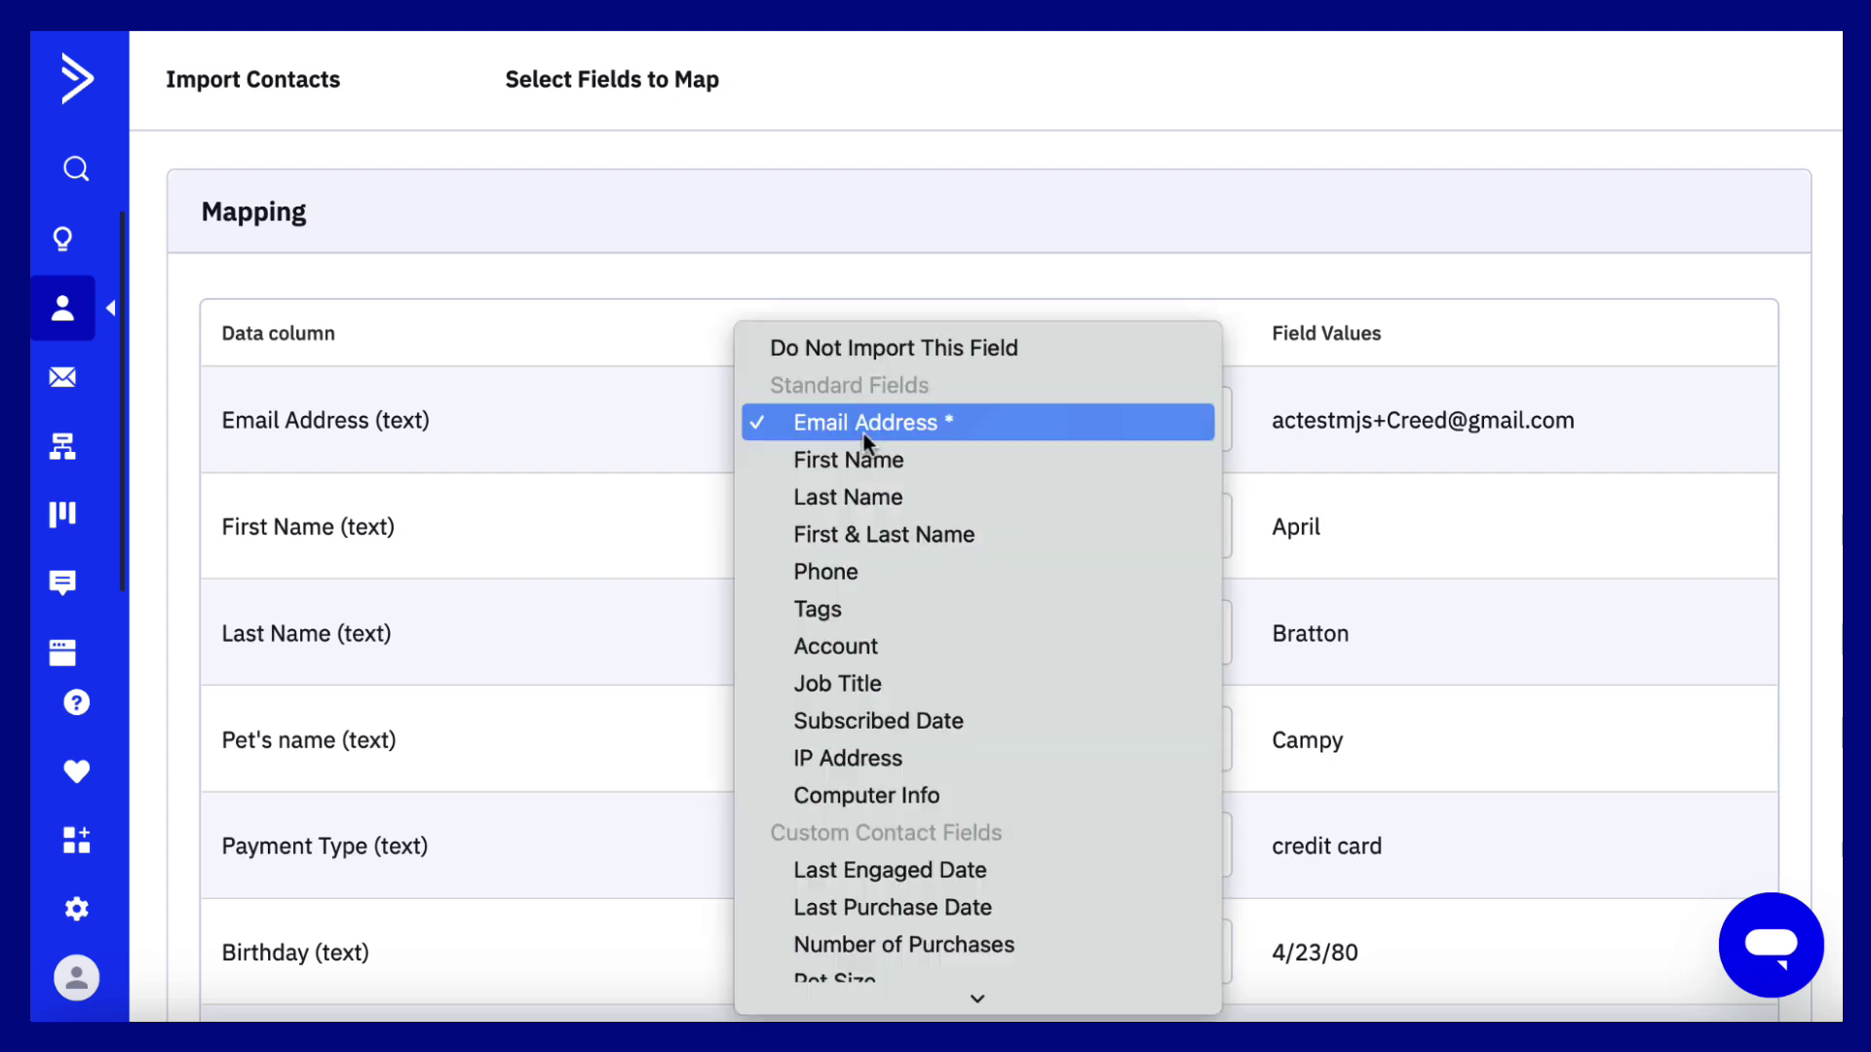
pyautogui.click(863, 434)
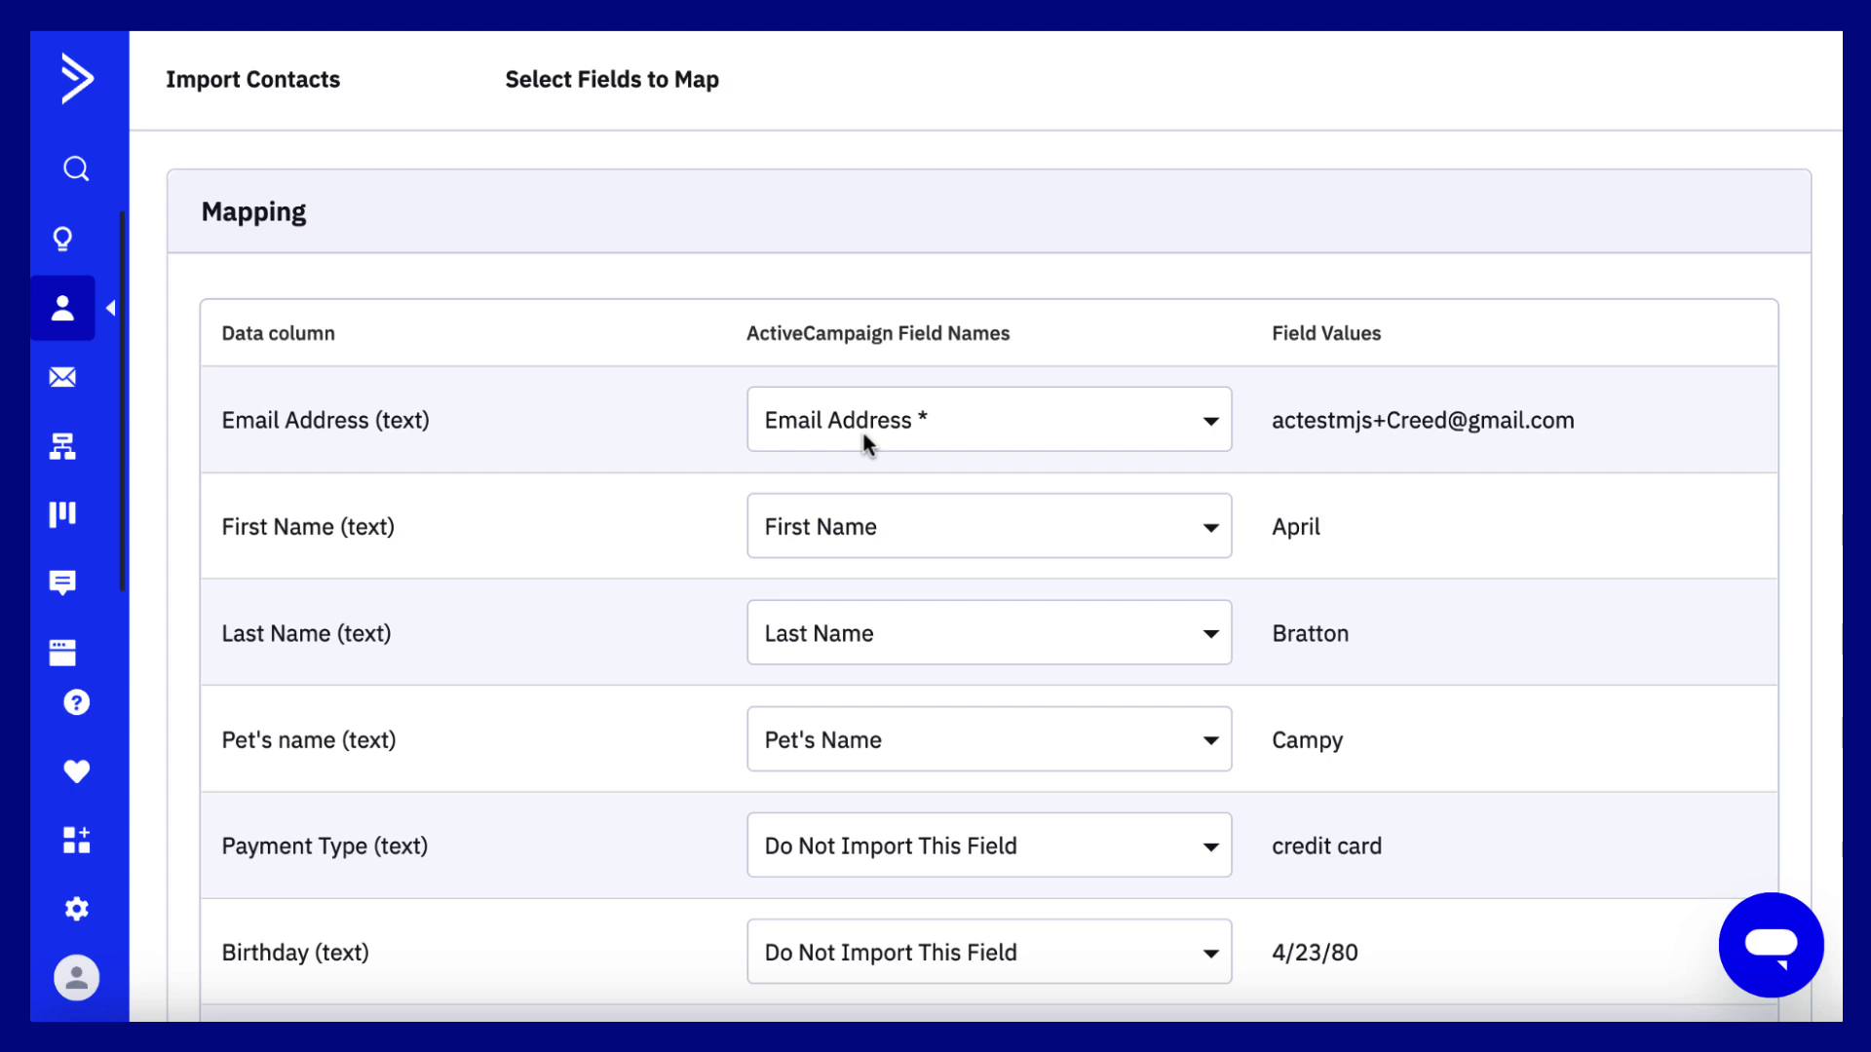
# Keep the Pet's name column mapped to the Pet's Name field
pyautogui.scroll(-3, 863, 441)
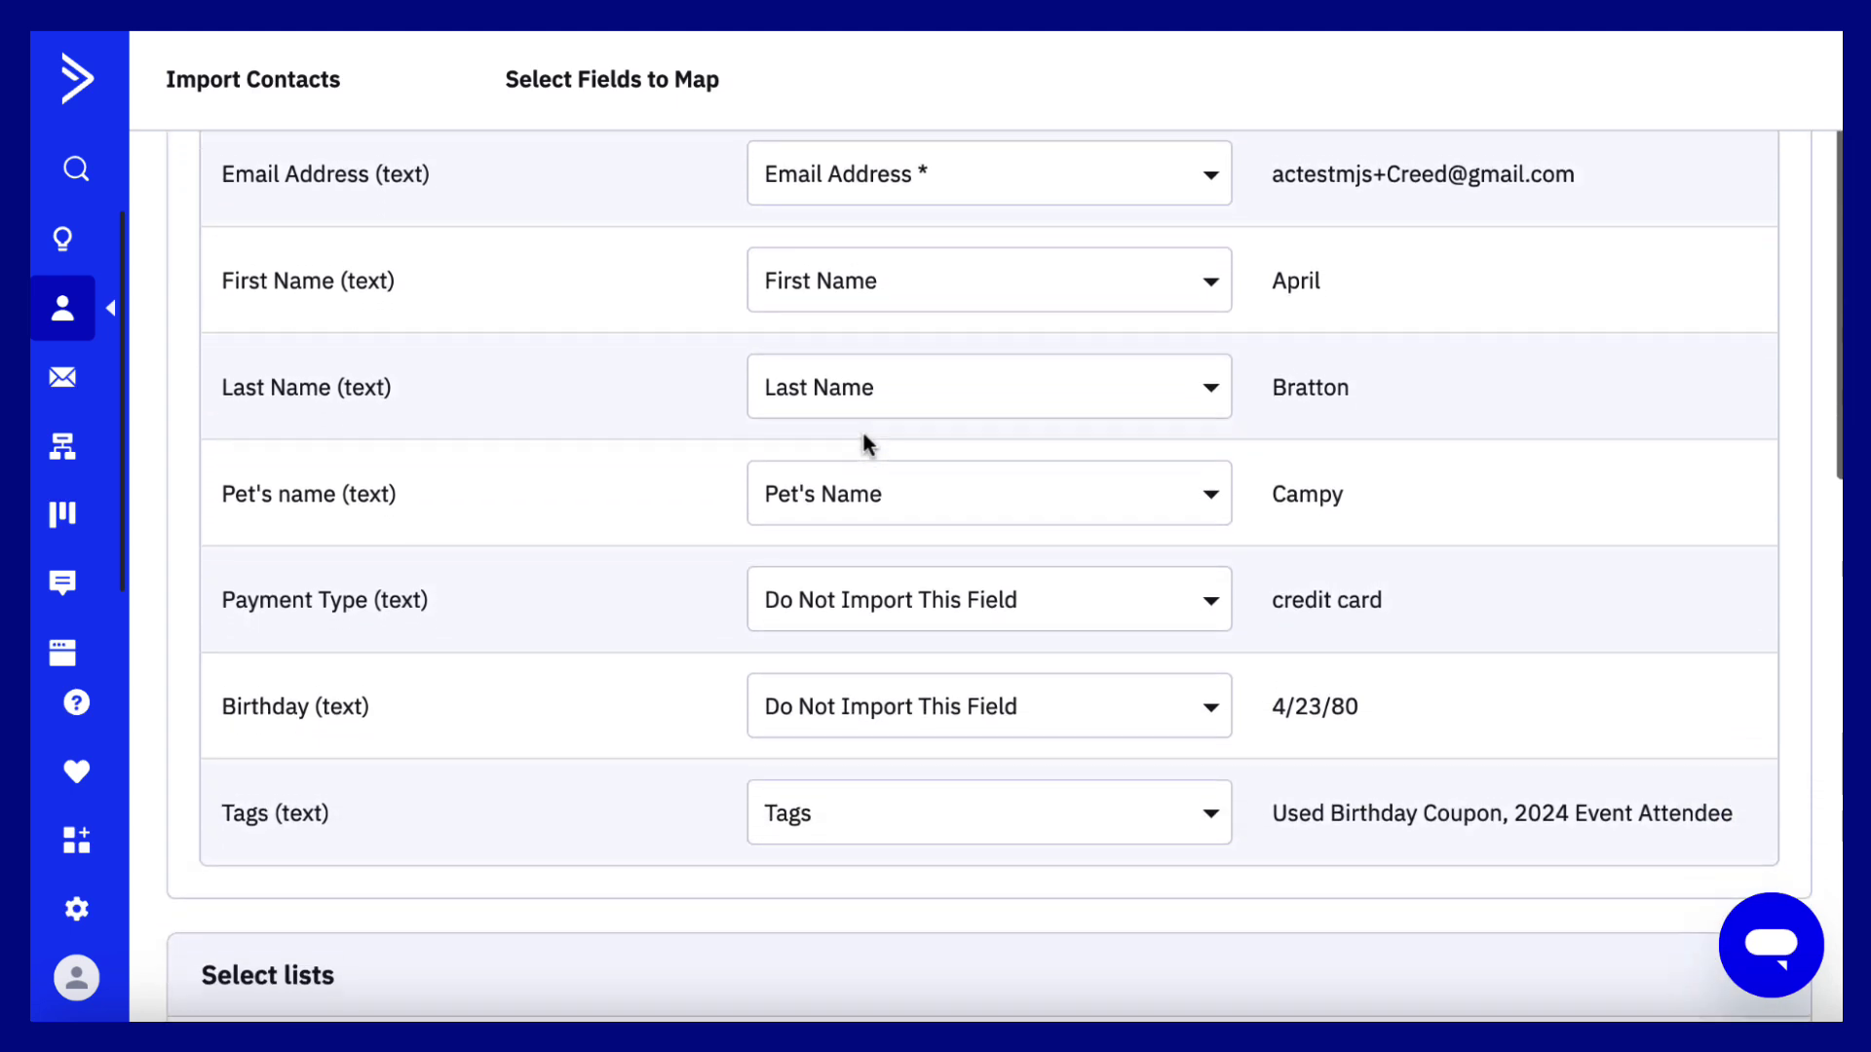
pyautogui.scroll(-1, 861, 439)
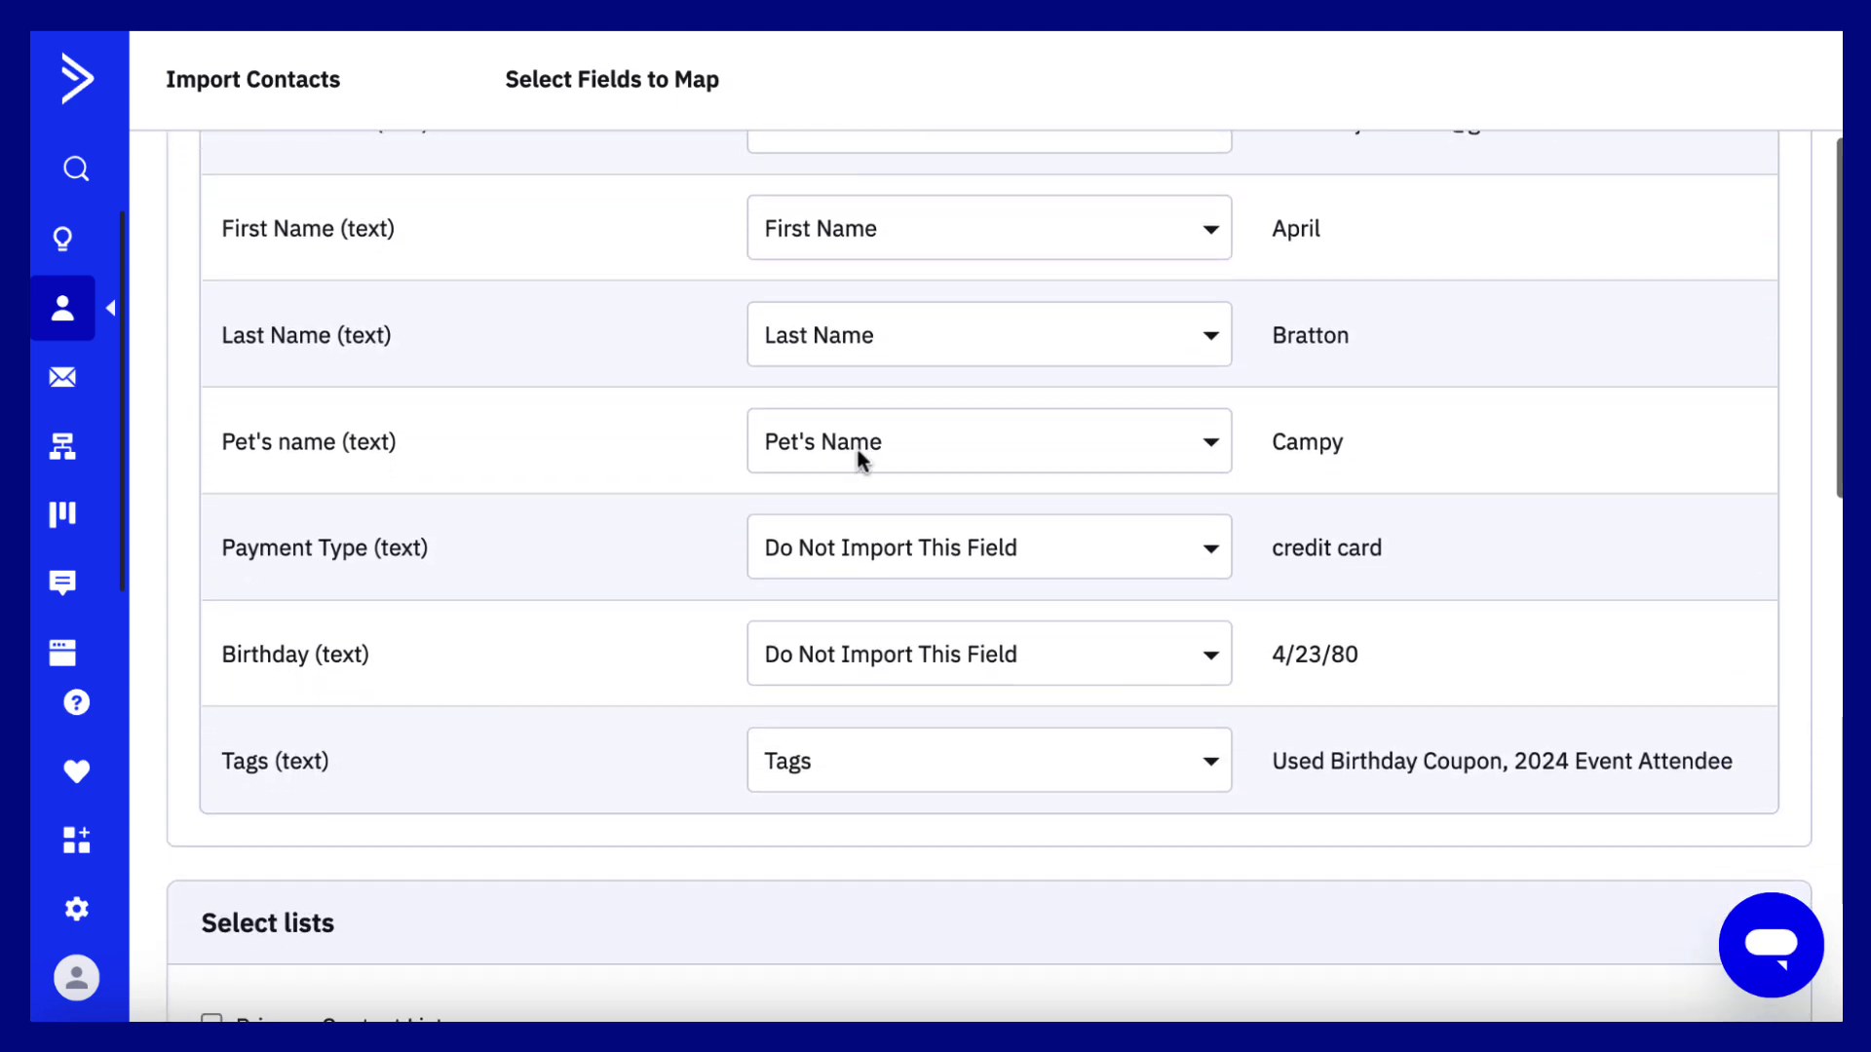
pyautogui.click(854, 450)
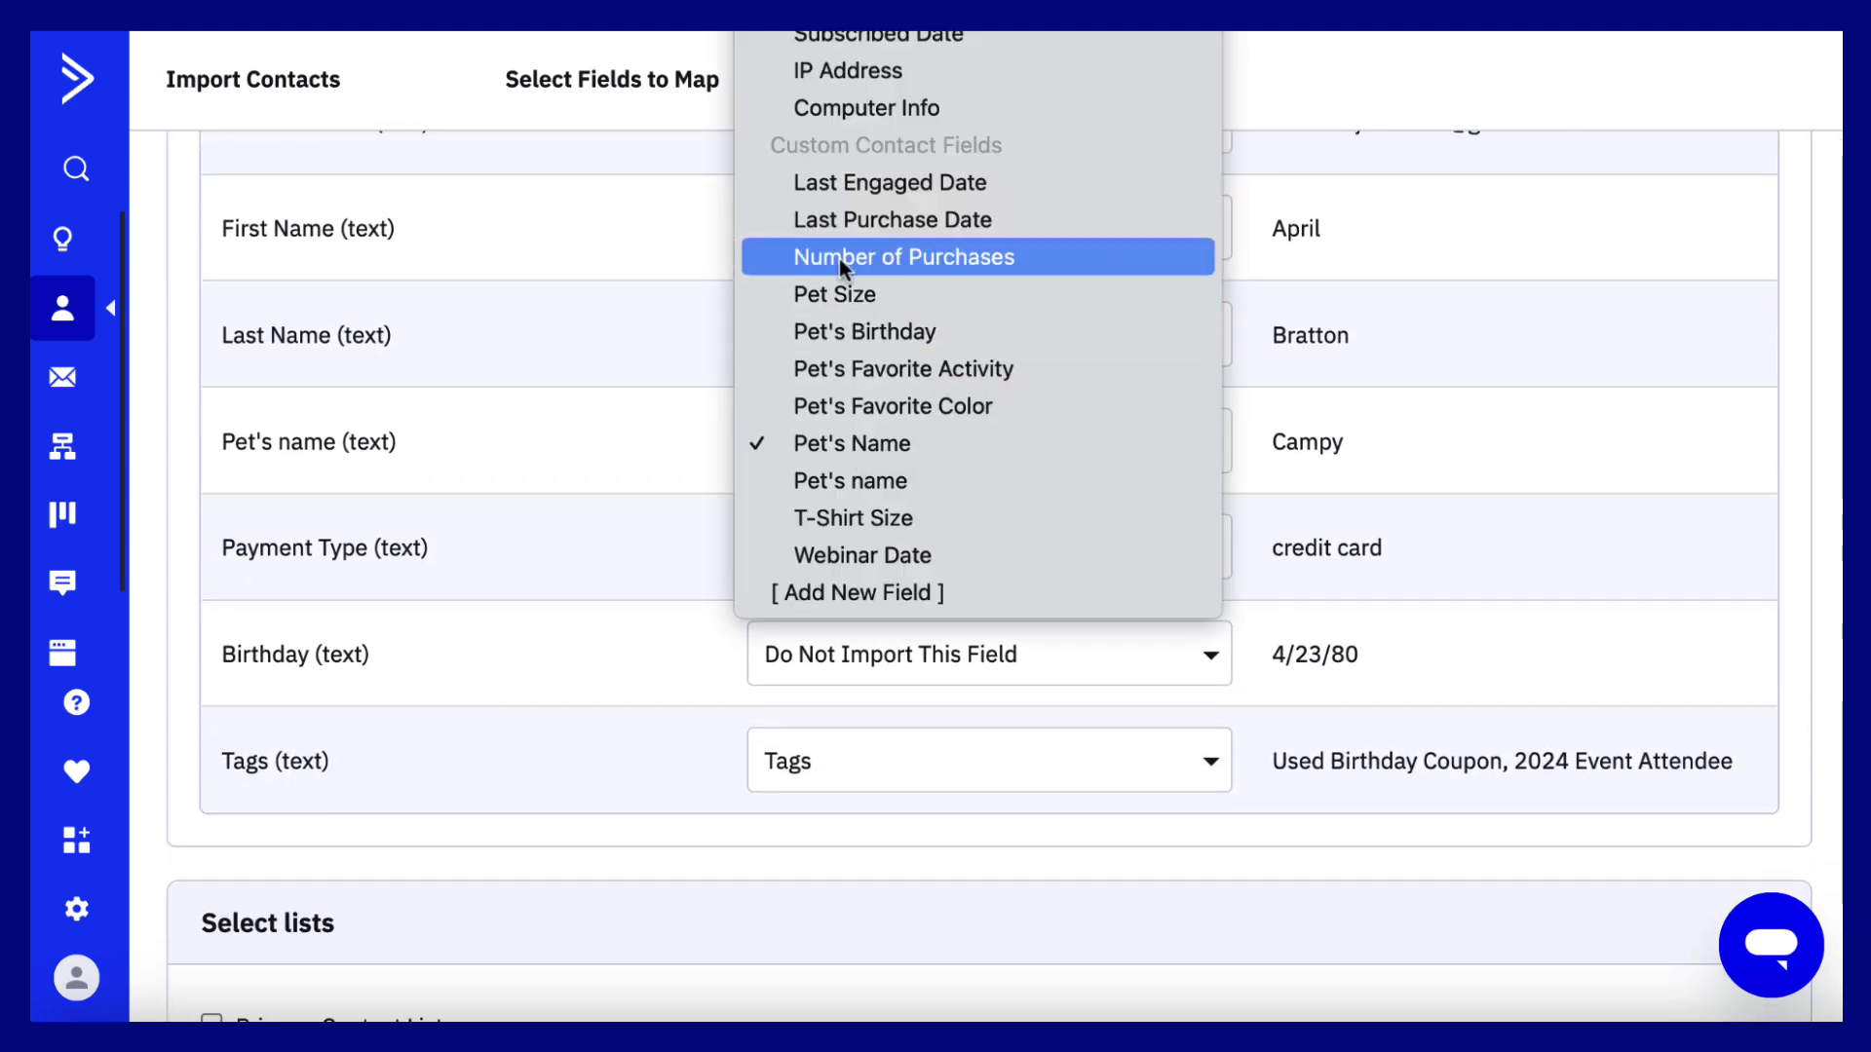
pyautogui.click(835, 446)
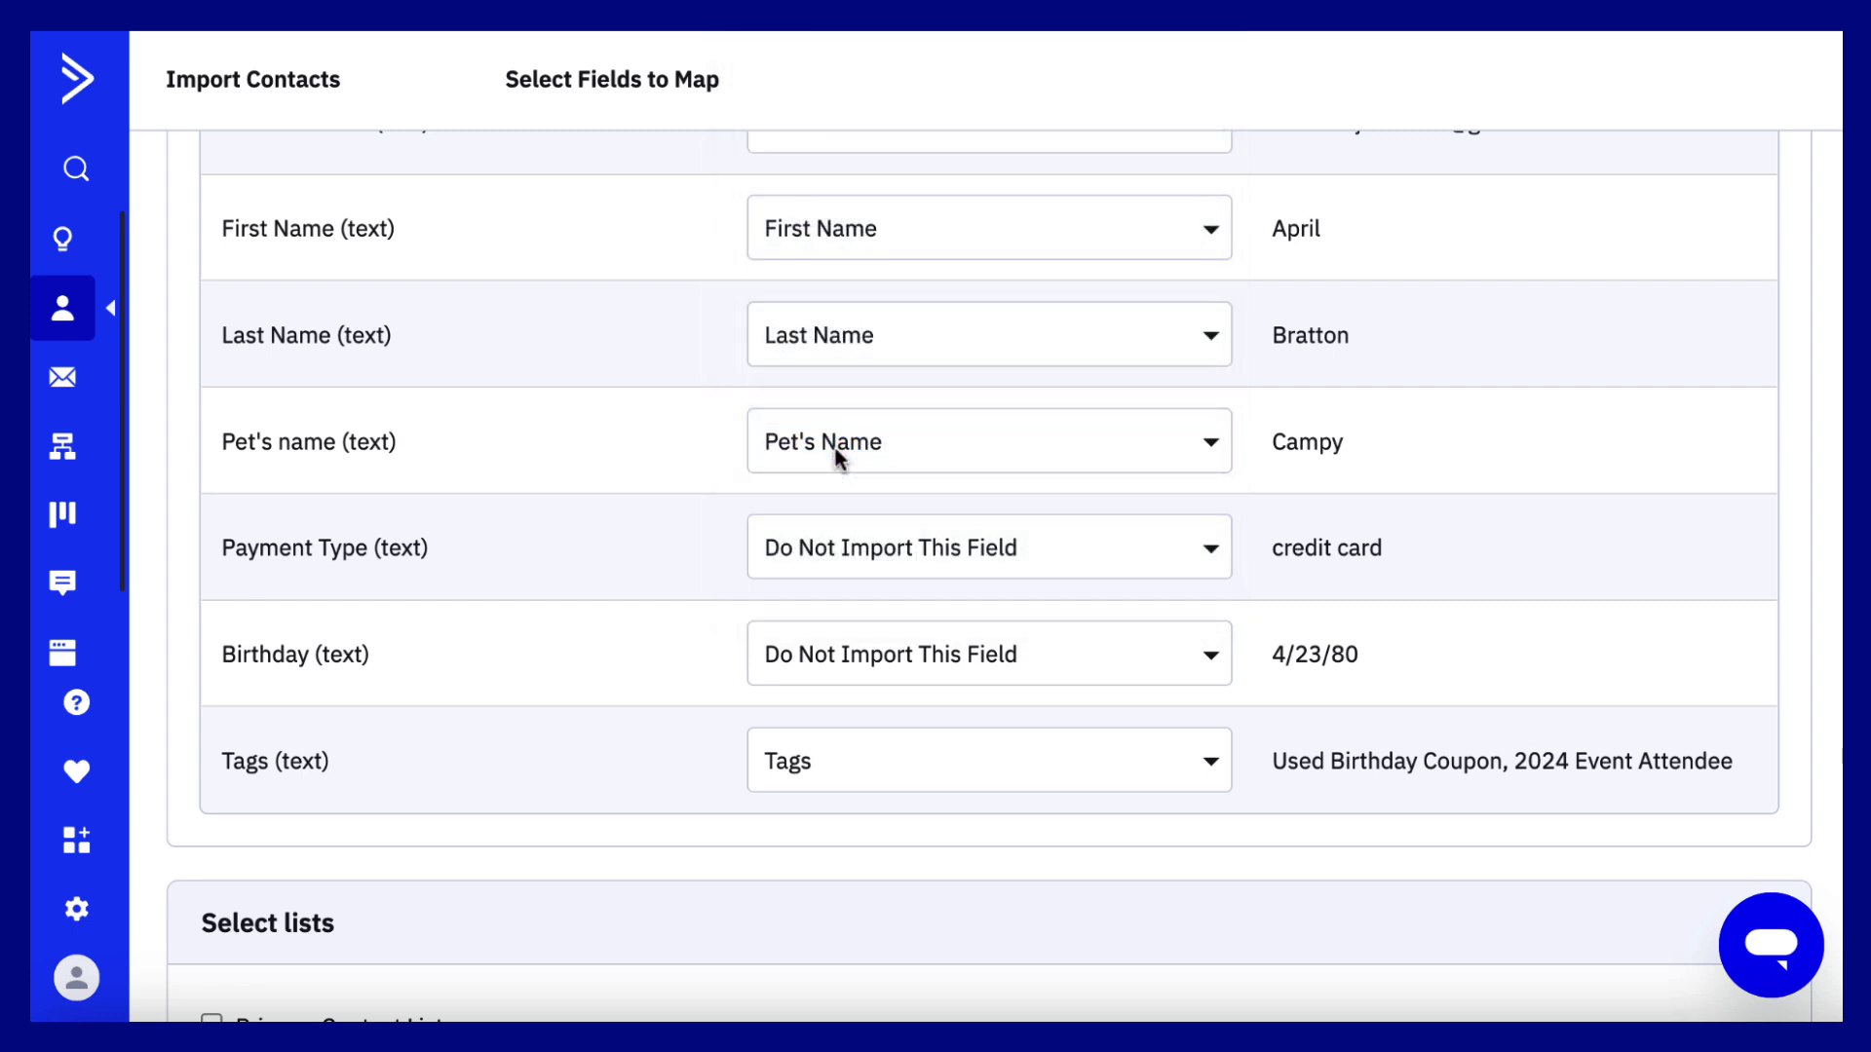
# Leave Payment Type unimported and list Birthday's field options down to [ Add New Field ]
pyautogui.scroll(-1, 837, 487)
pyautogui.click(840, 551)
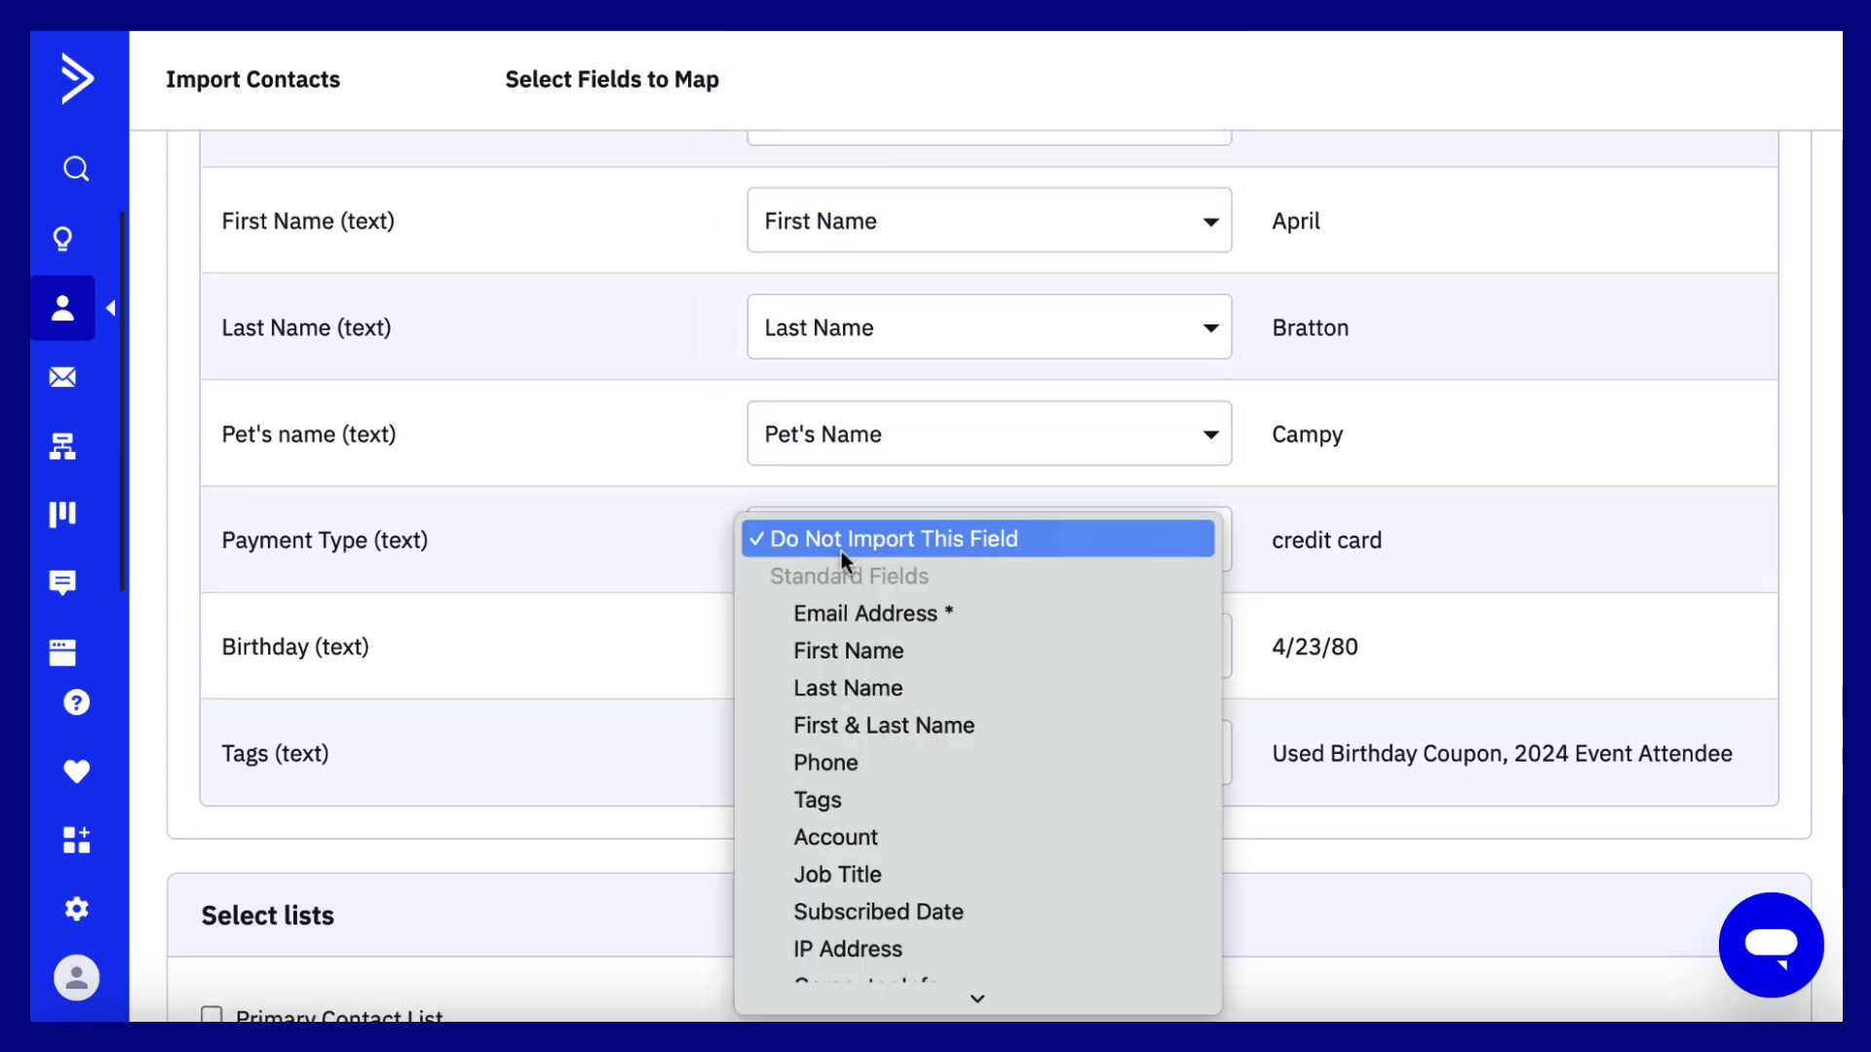
pyautogui.scroll(-1, 840, 551)
pyautogui.click(840, 549)
pyautogui.scroll(-1, 839, 547)
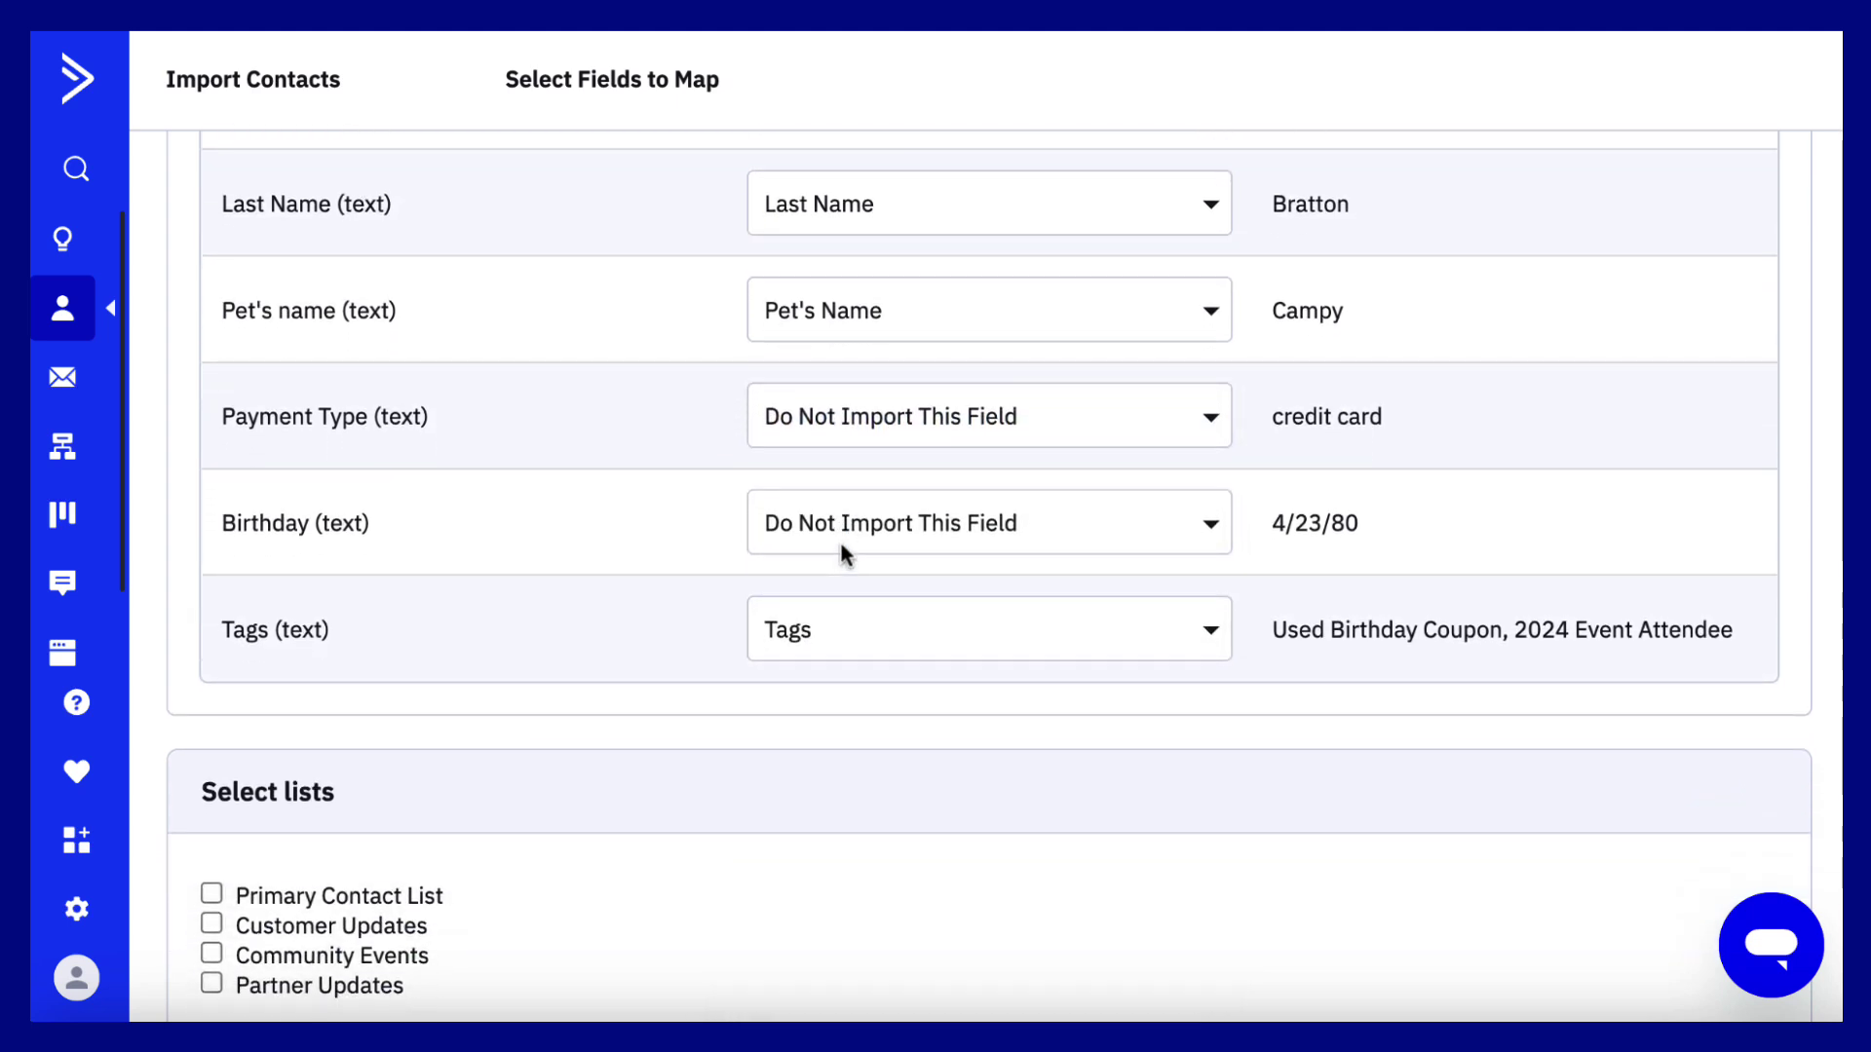
pyautogui.click(839, 528)
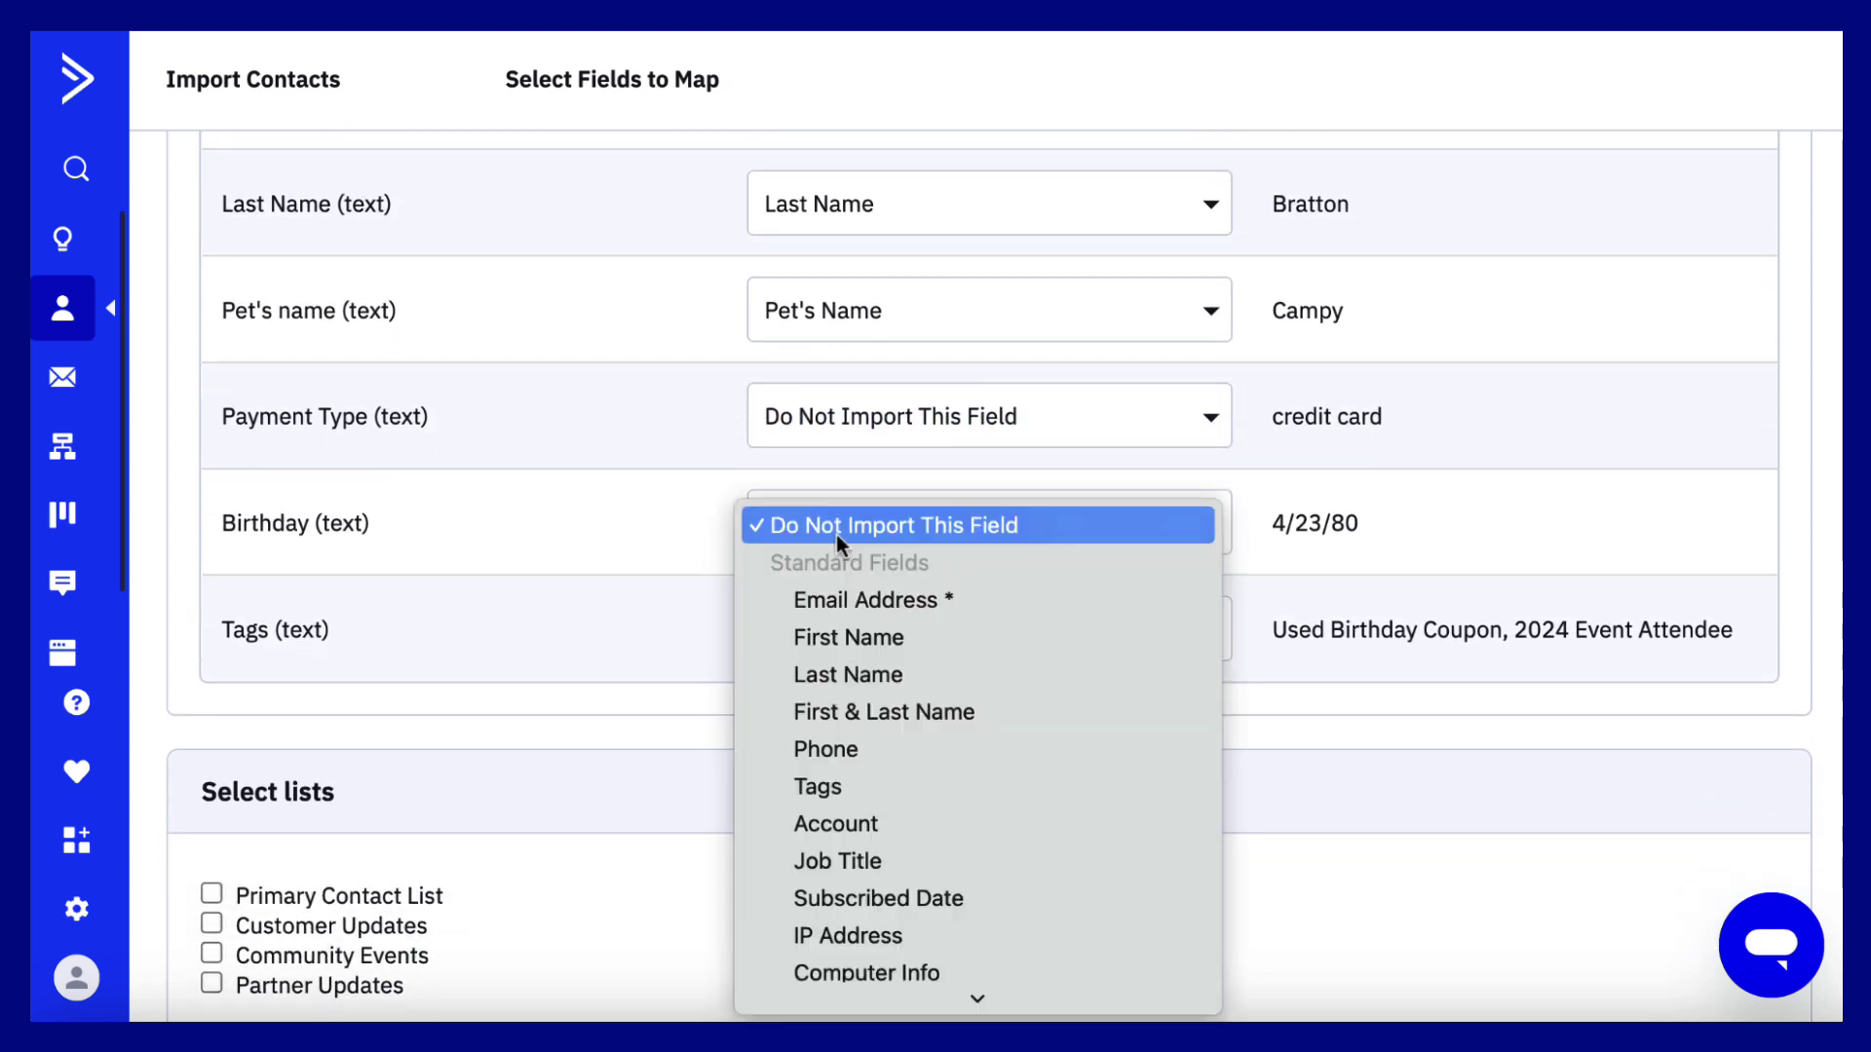
pyautogui.scroll(-5, 879, 620)
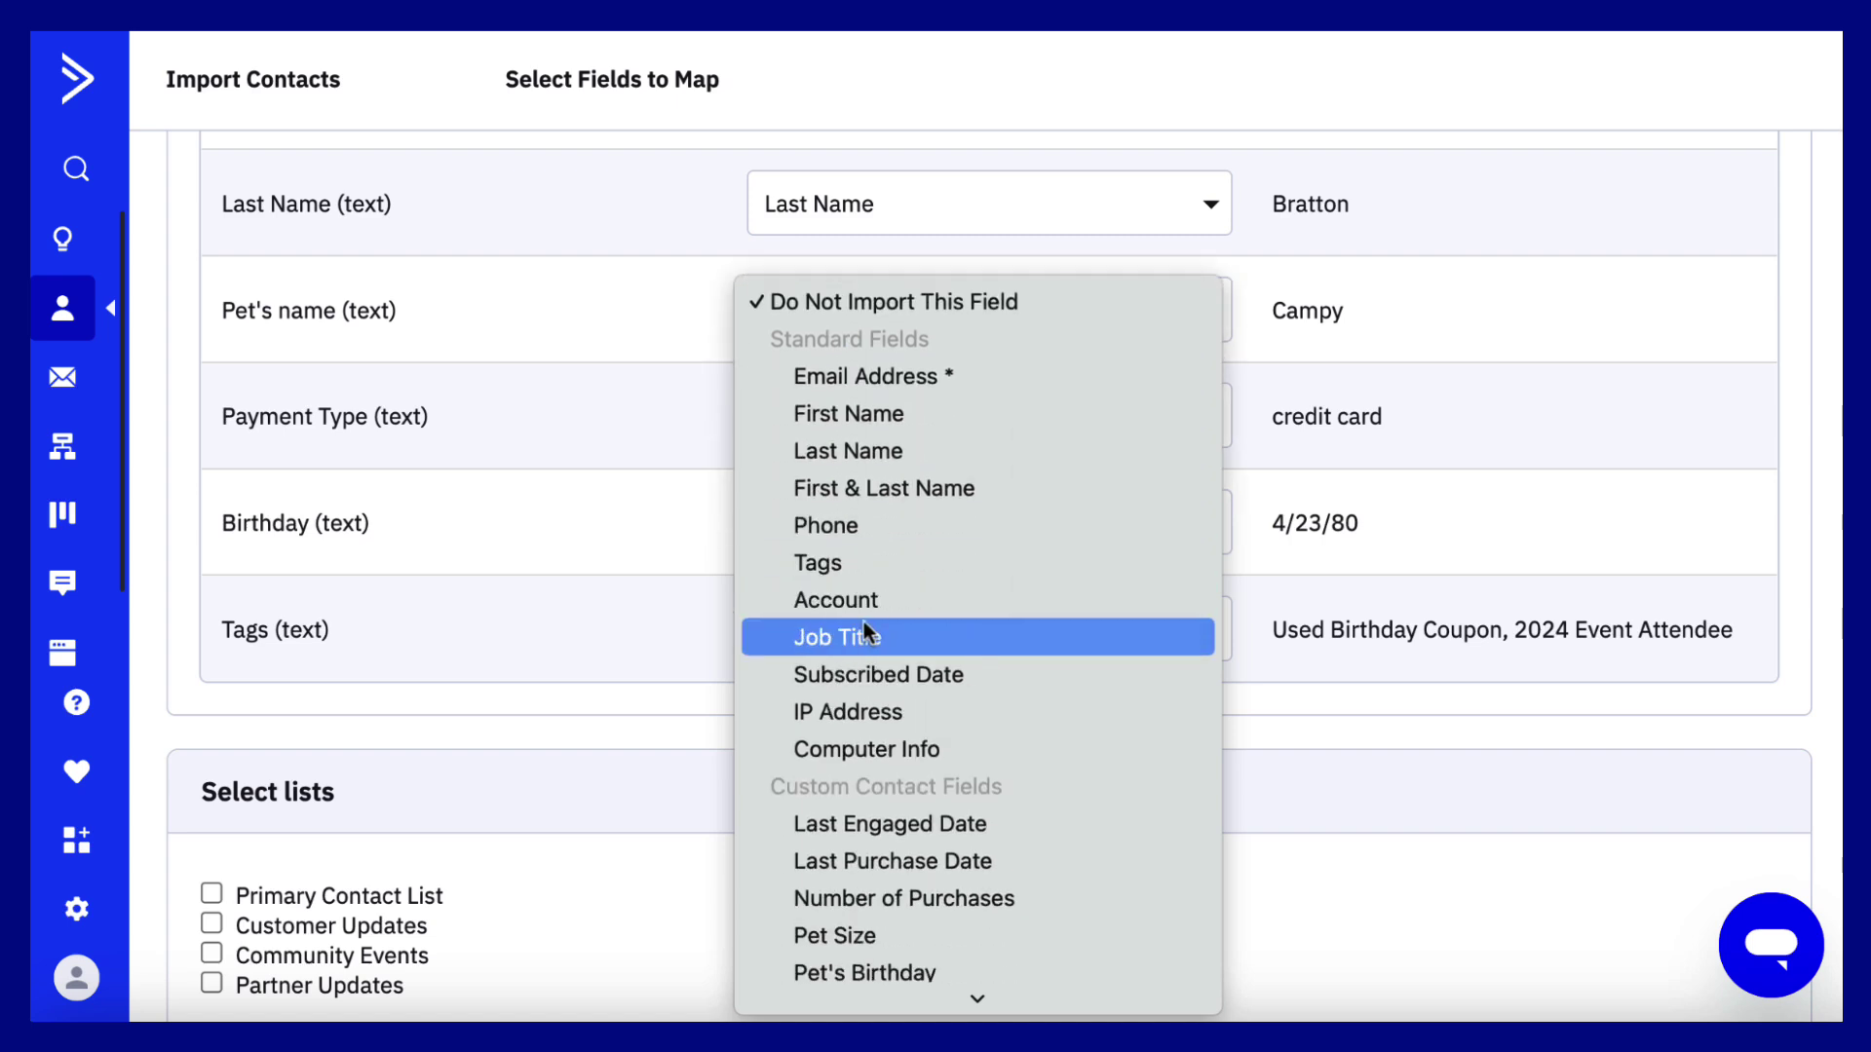
pyautogui.scroll(-3, 1009, 816)
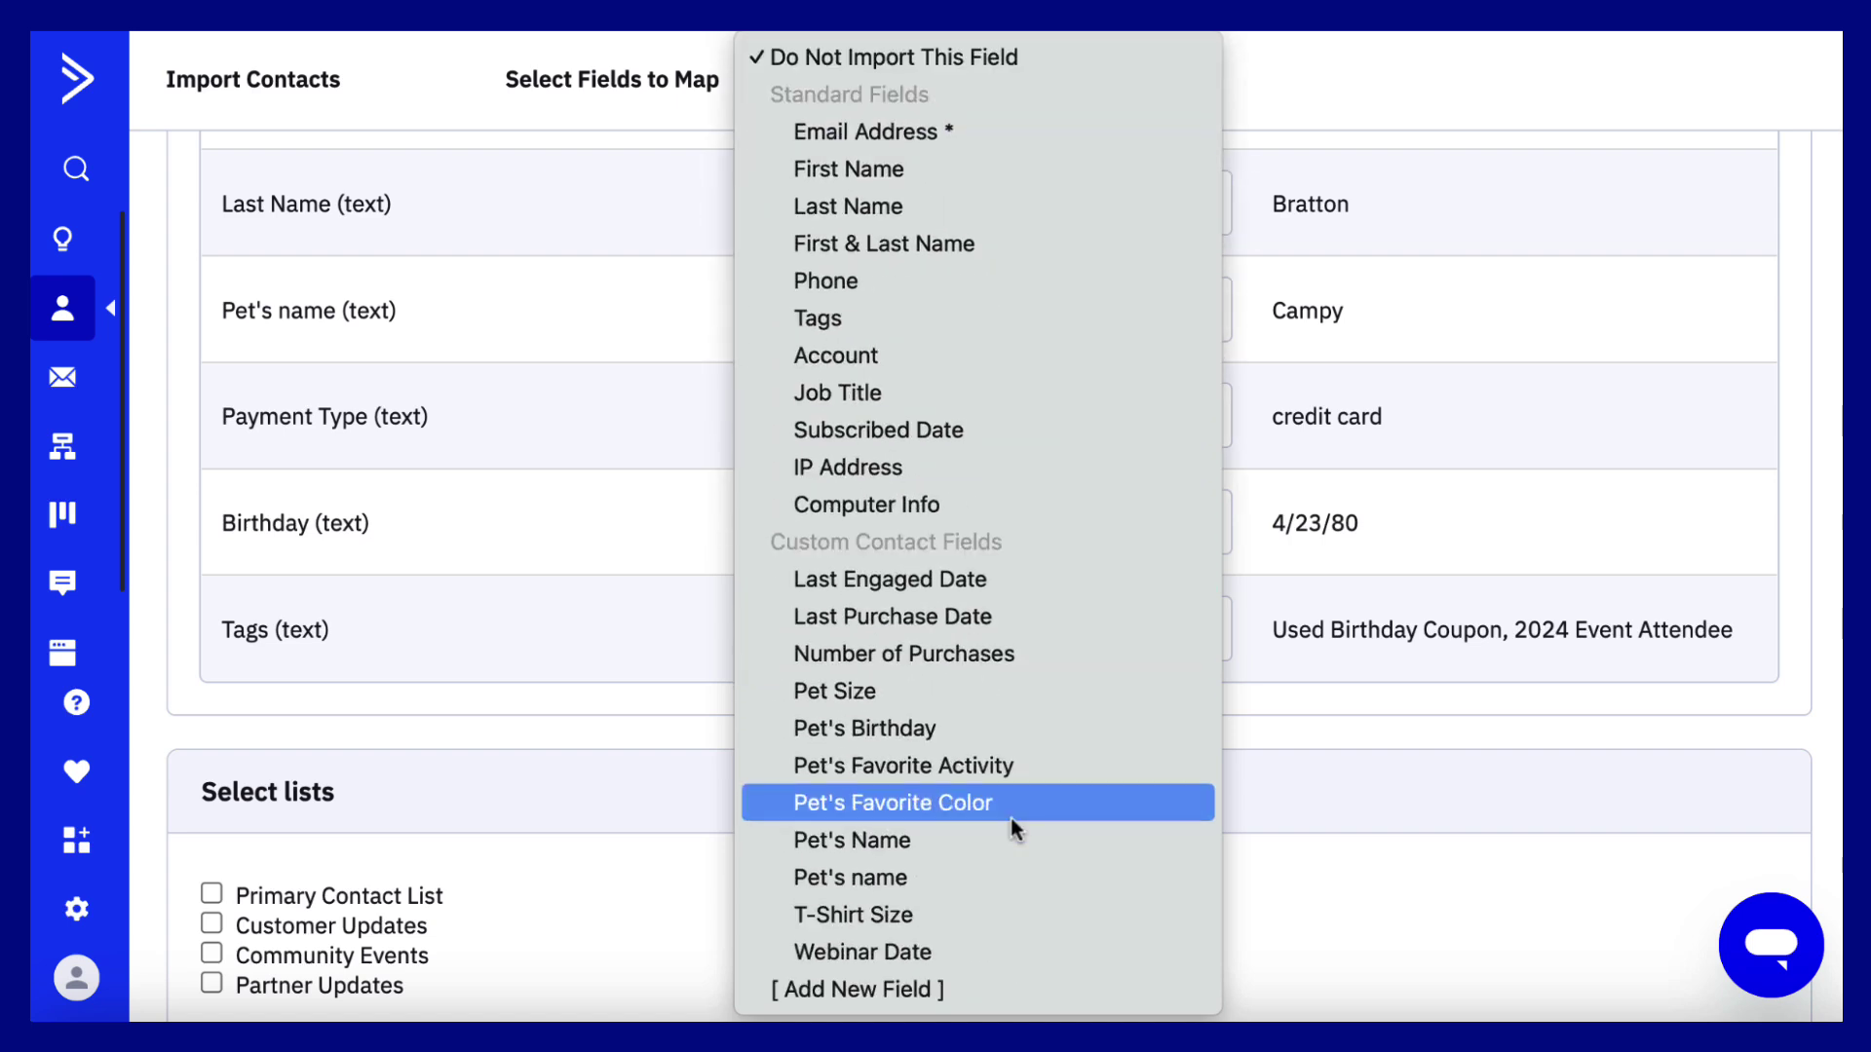
# Create a Date custom field named 'Birthday' for the Birthday column, and reselect Tags for Tags
pyautogui.click(858, 990)
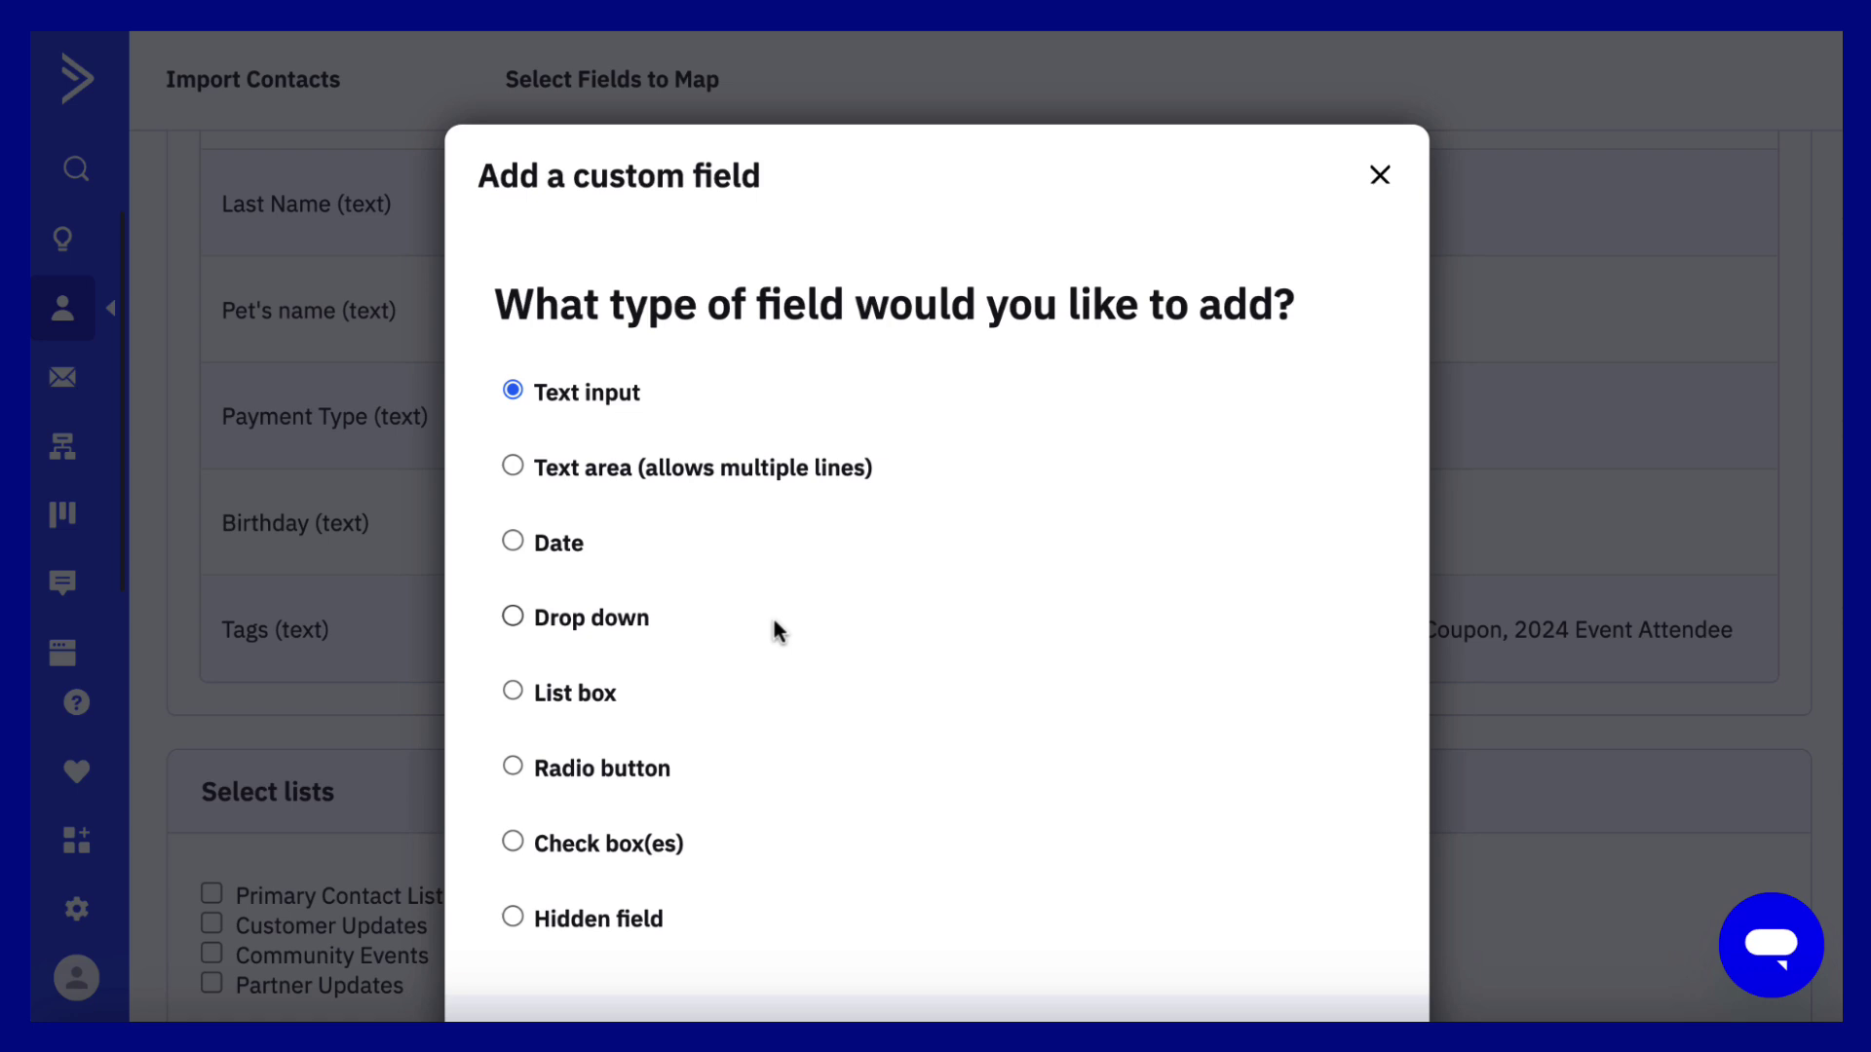
pyautogui.scroll(-1, 770, 619)
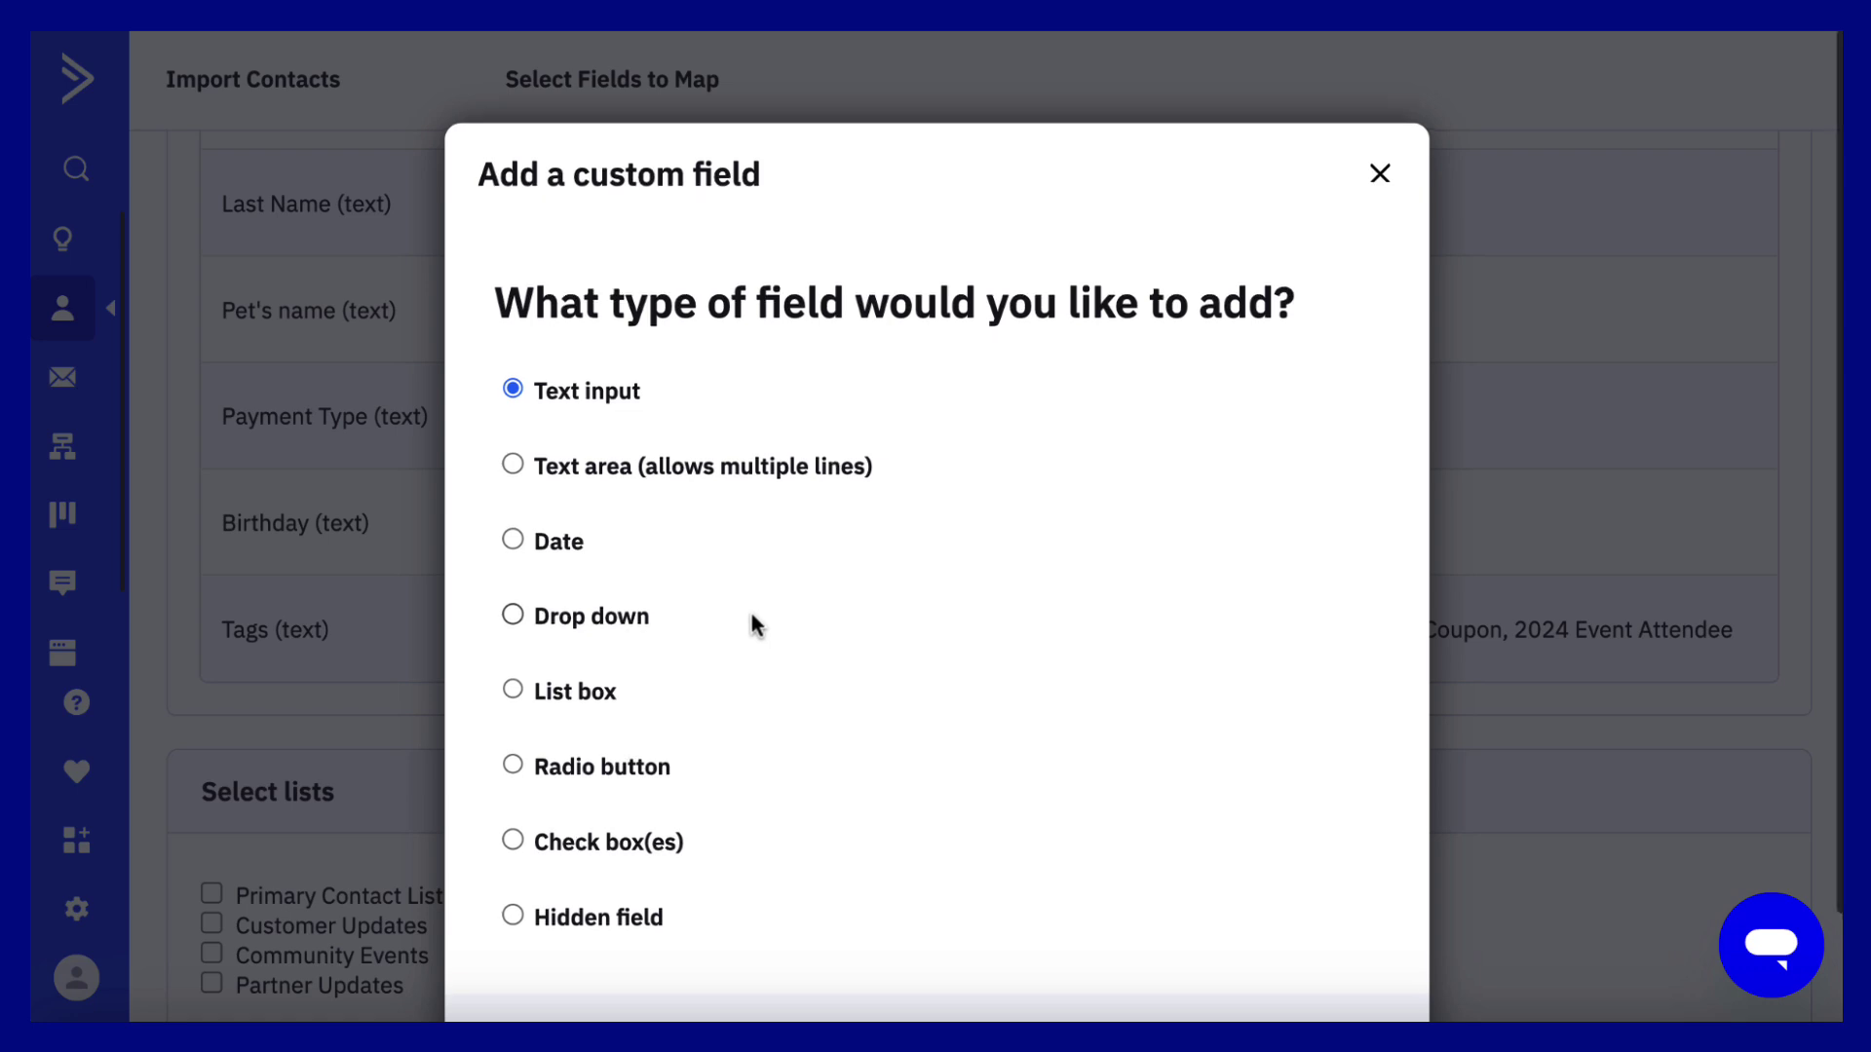
pyautogui.click(512, 541)
pyautogui.scroll(-3, 961, 685)
pyautogui.click(1306, 933)
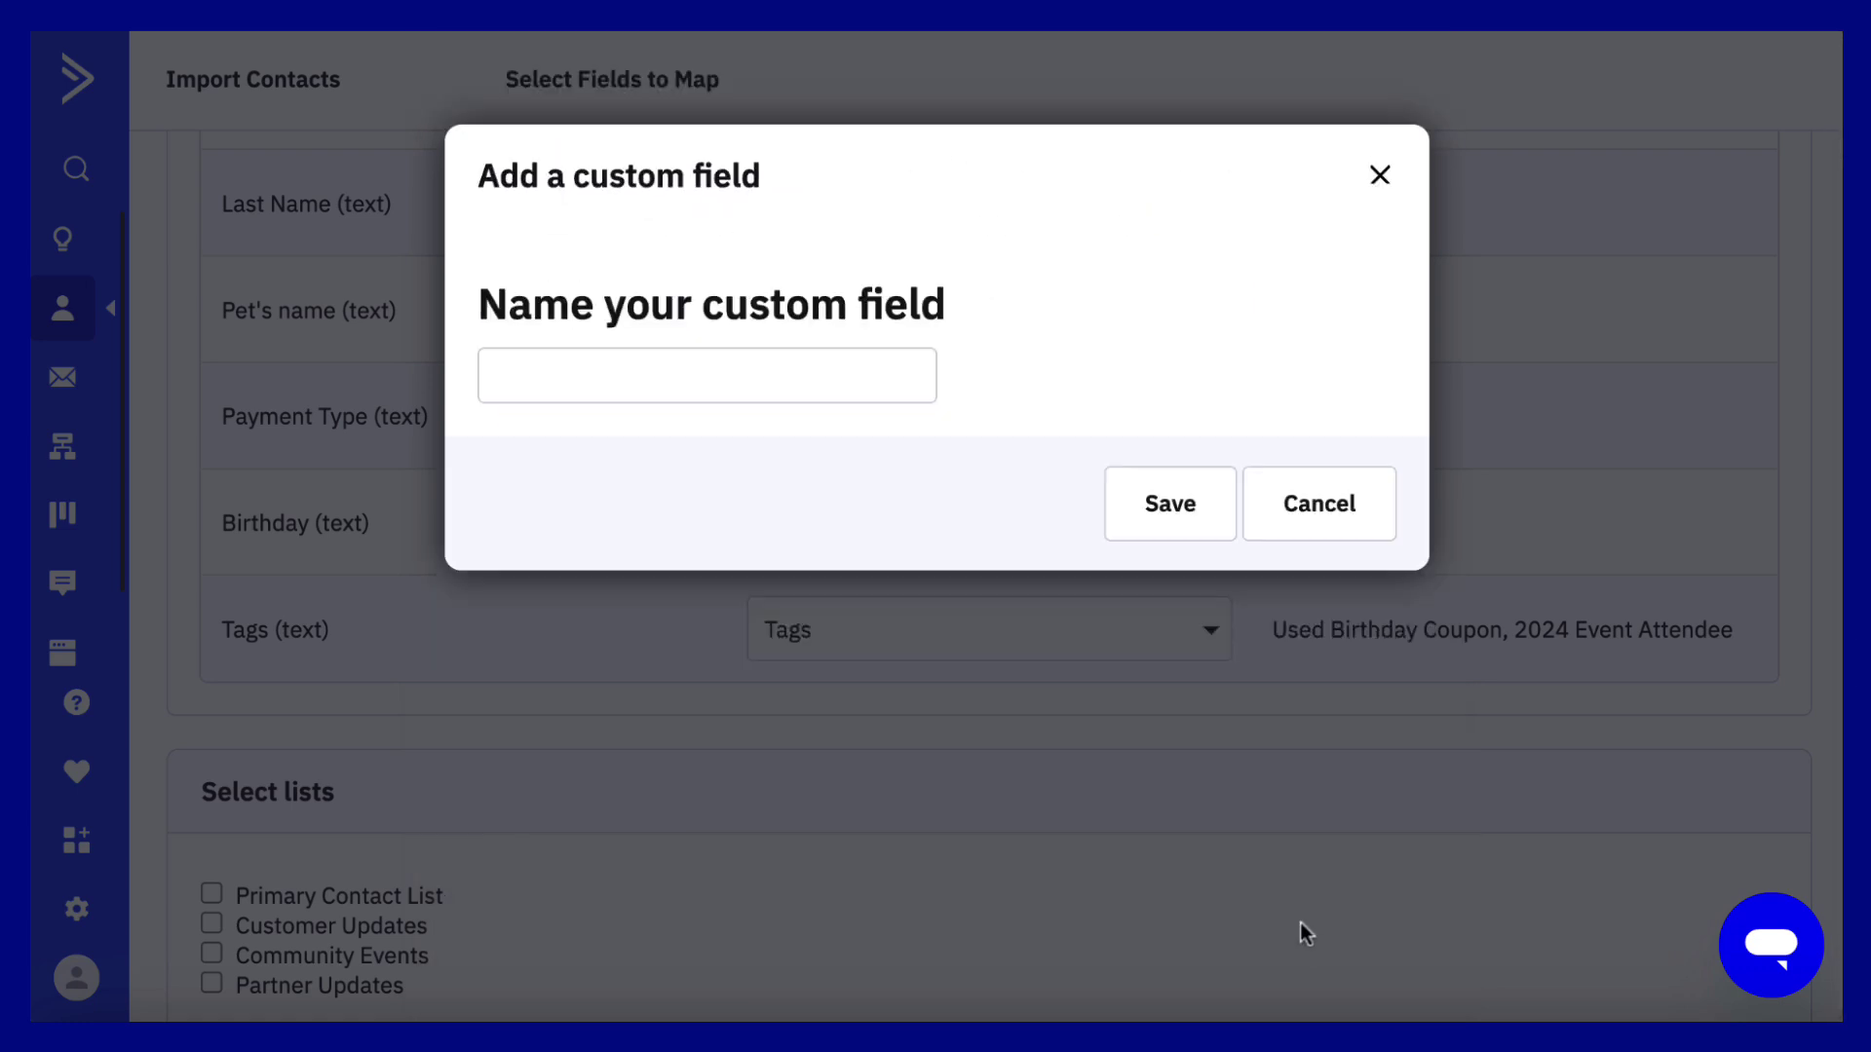
pyautogui.click(693, 368)
pyautogui.write('Birthday')
pyautogui.click(1125, 488)
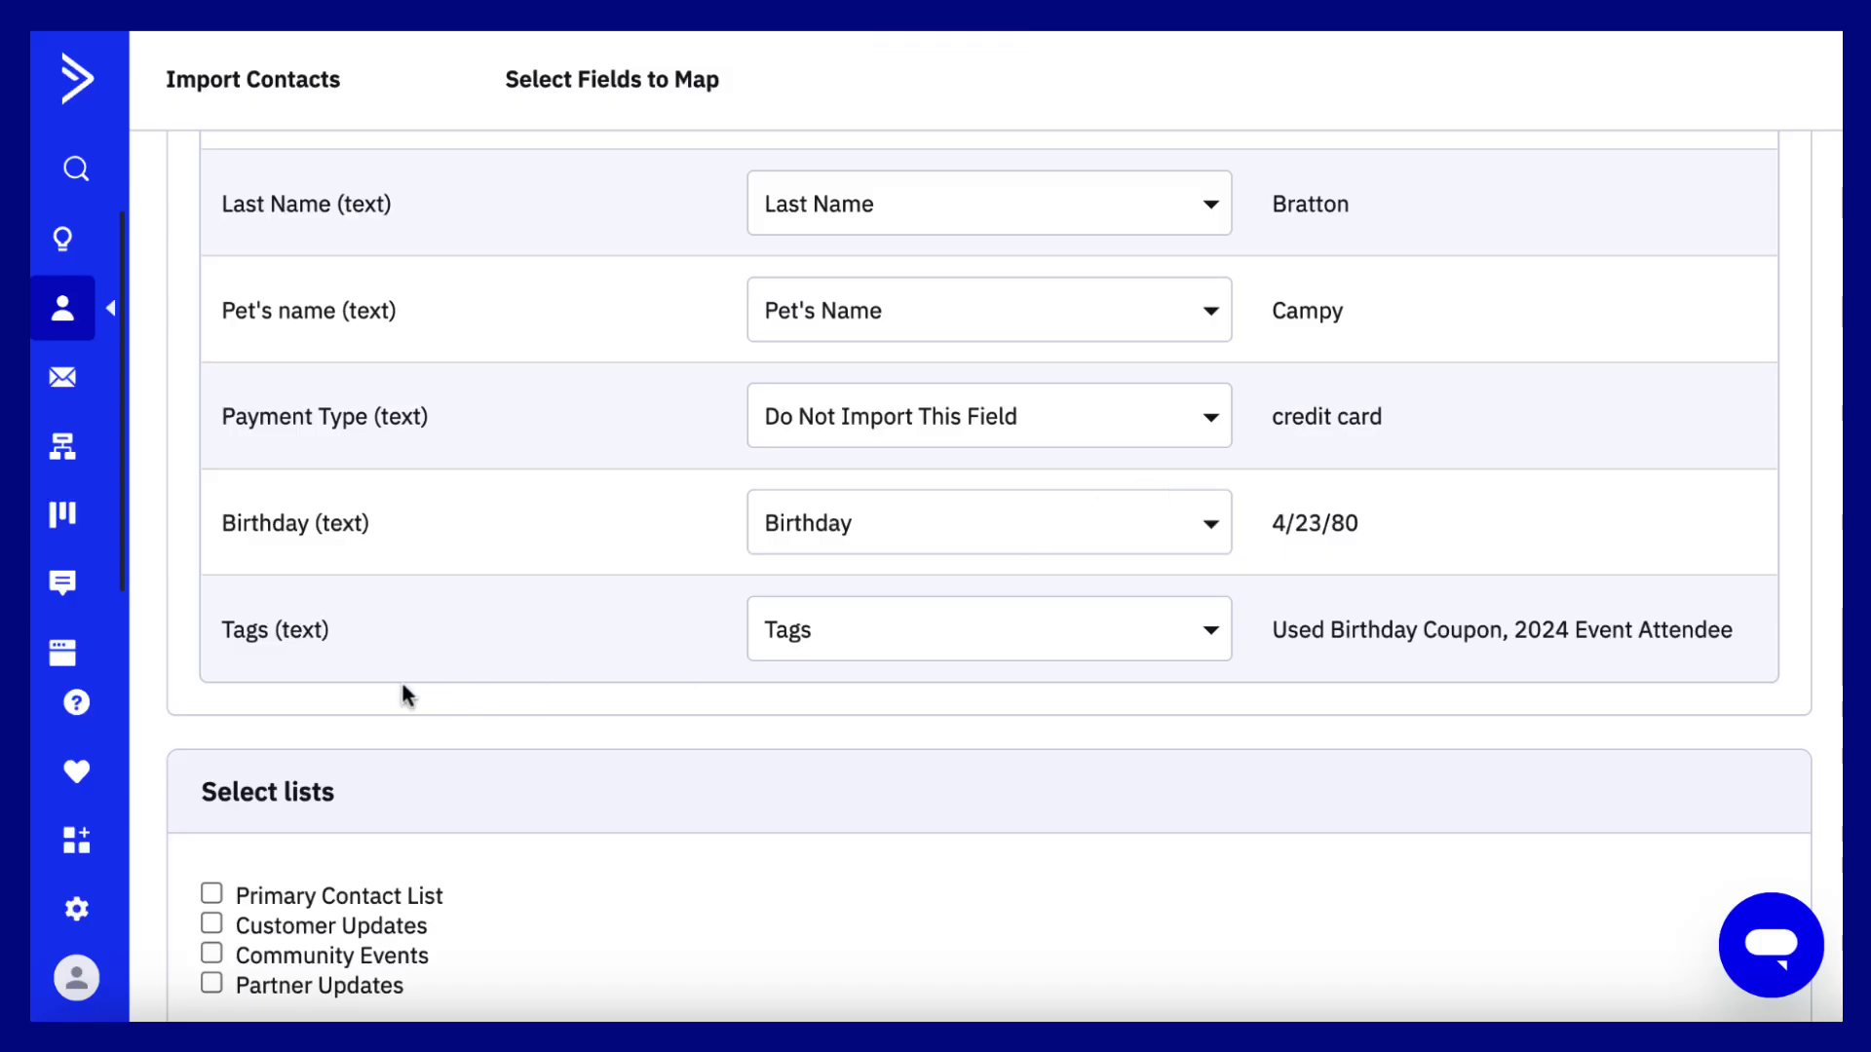
pyautogui.click(888, 645)
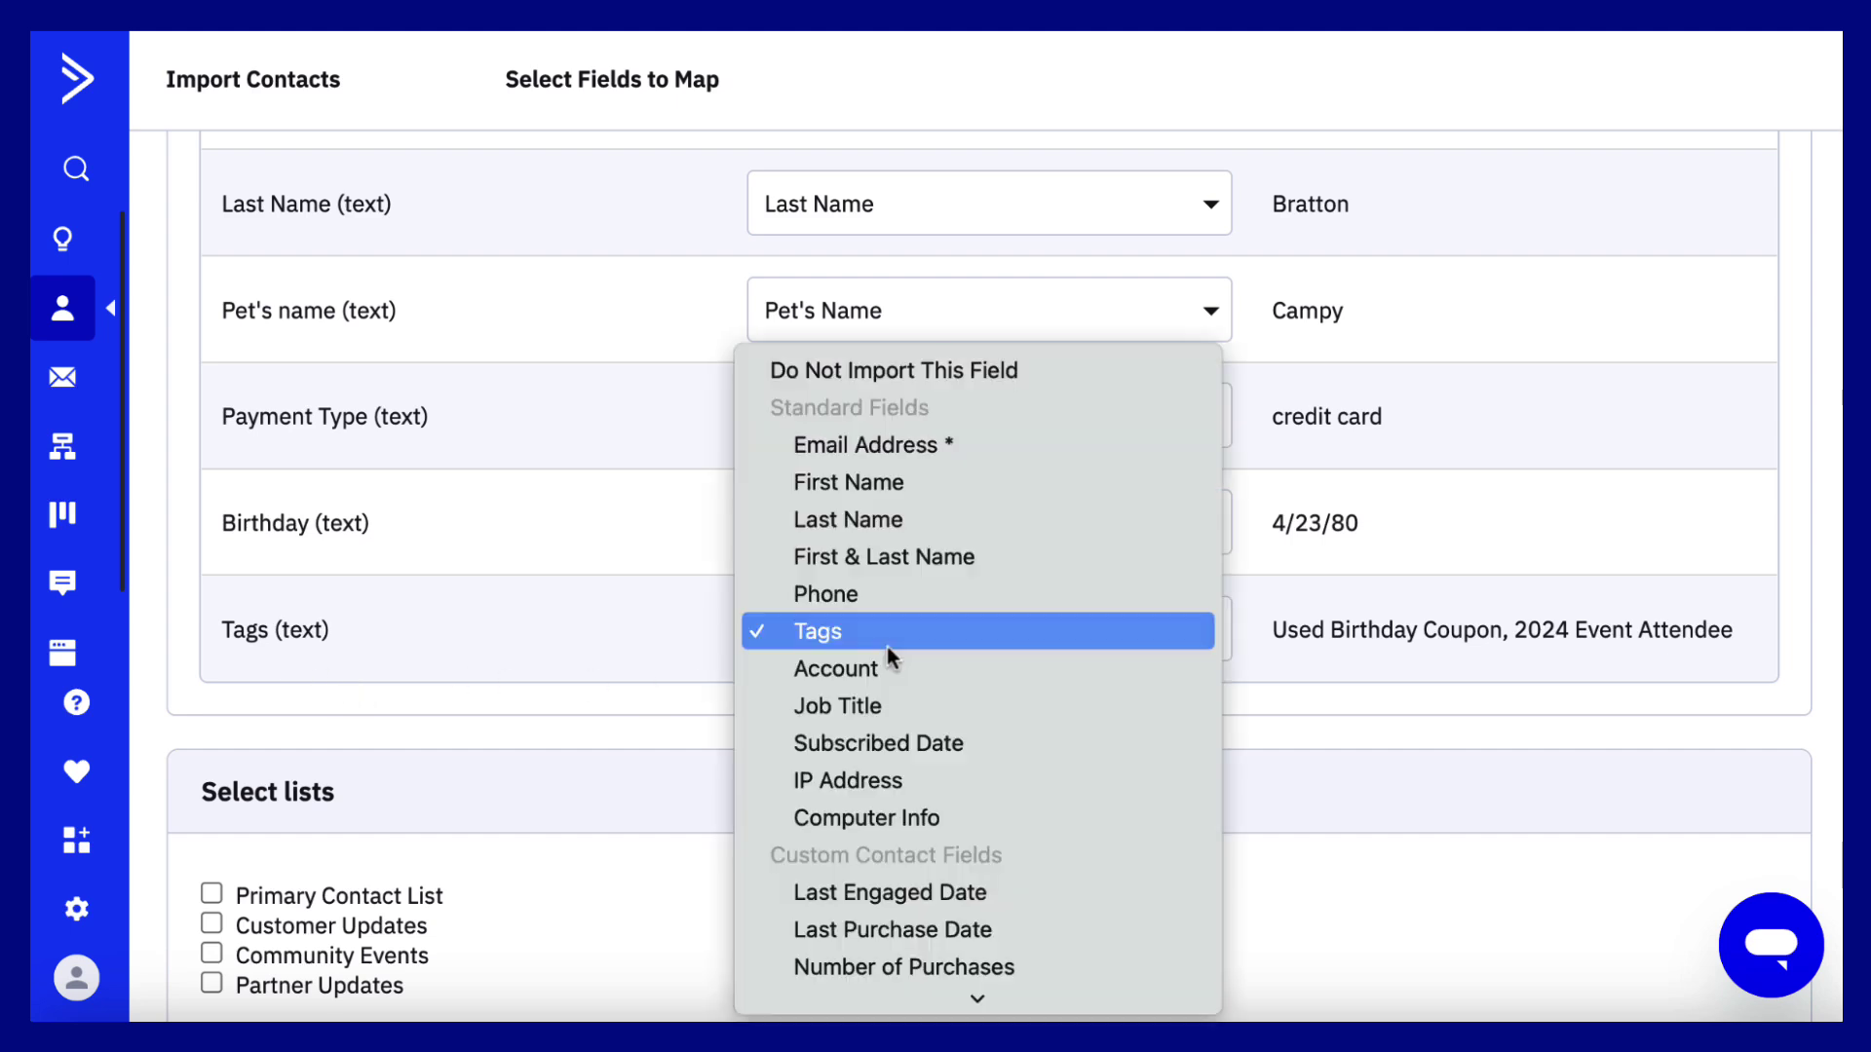
pyautogui.click(865, 640)
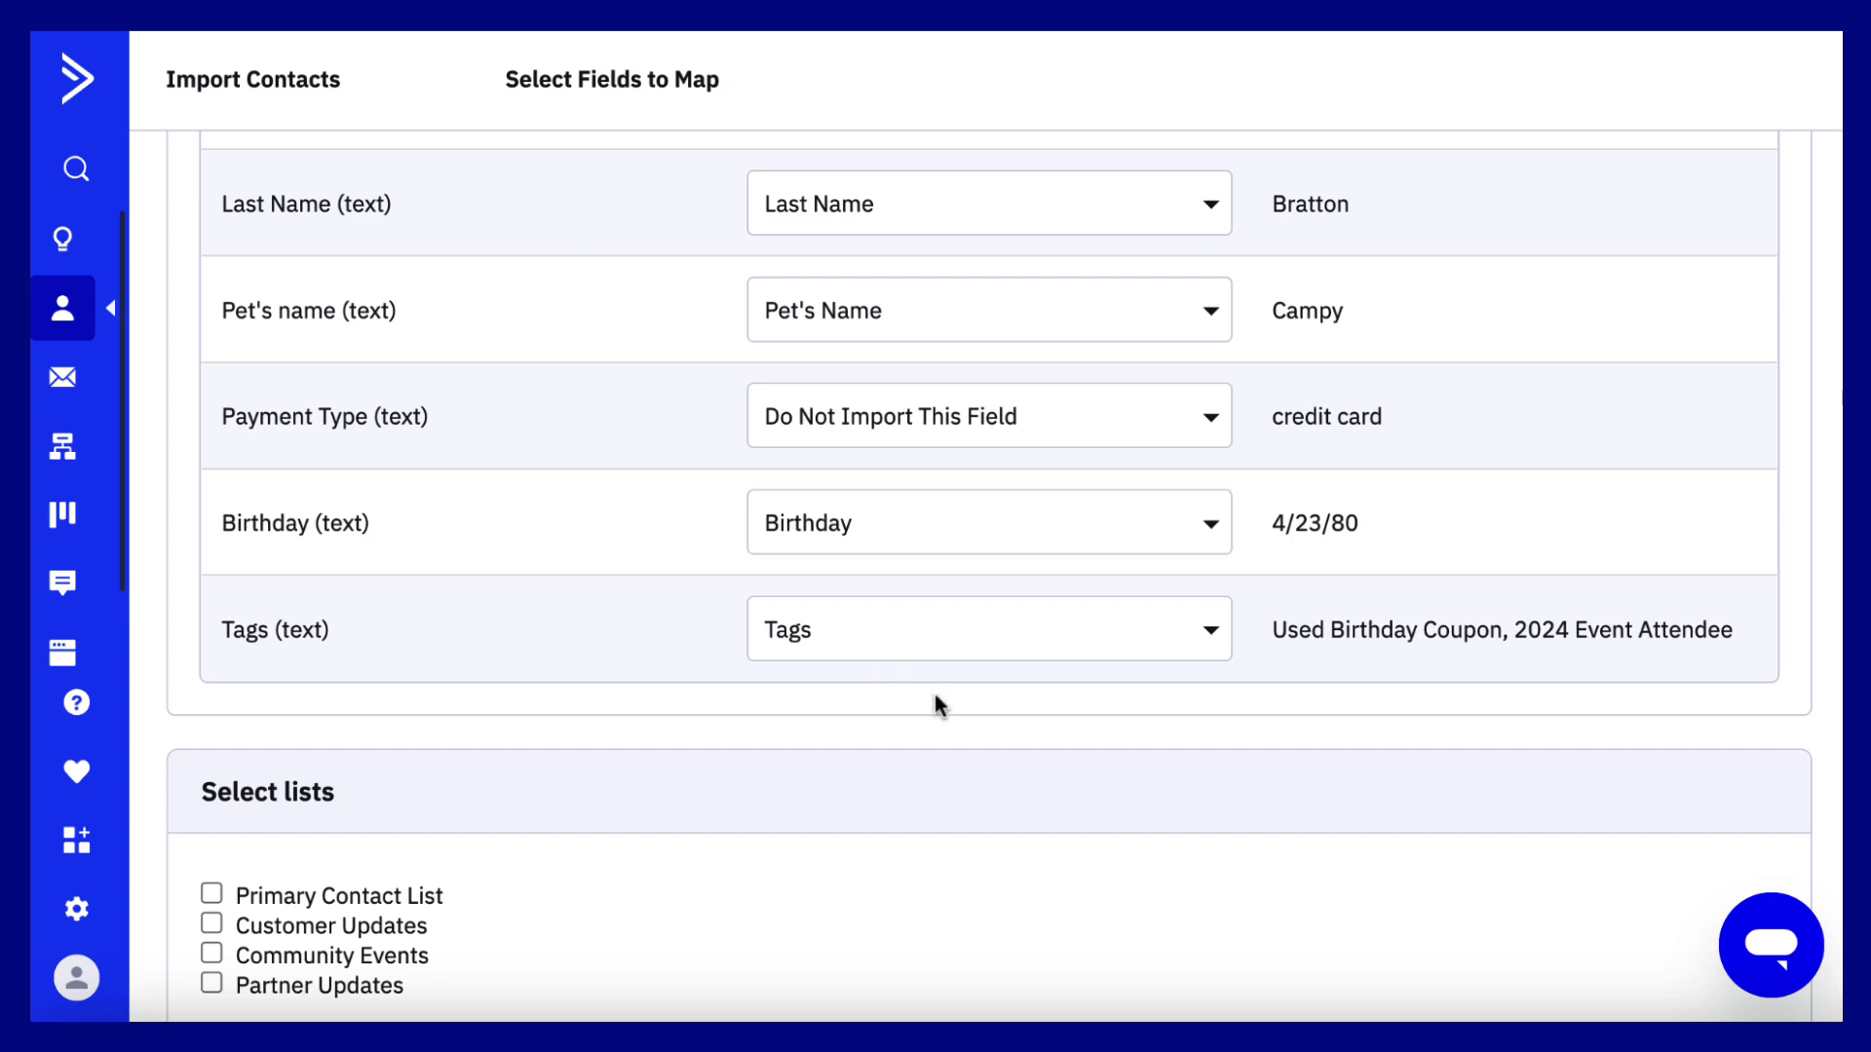
# Add the imported contacts to Primary Contact List and Customer Updates
pyautogui.scroll(-4, 944, 697)
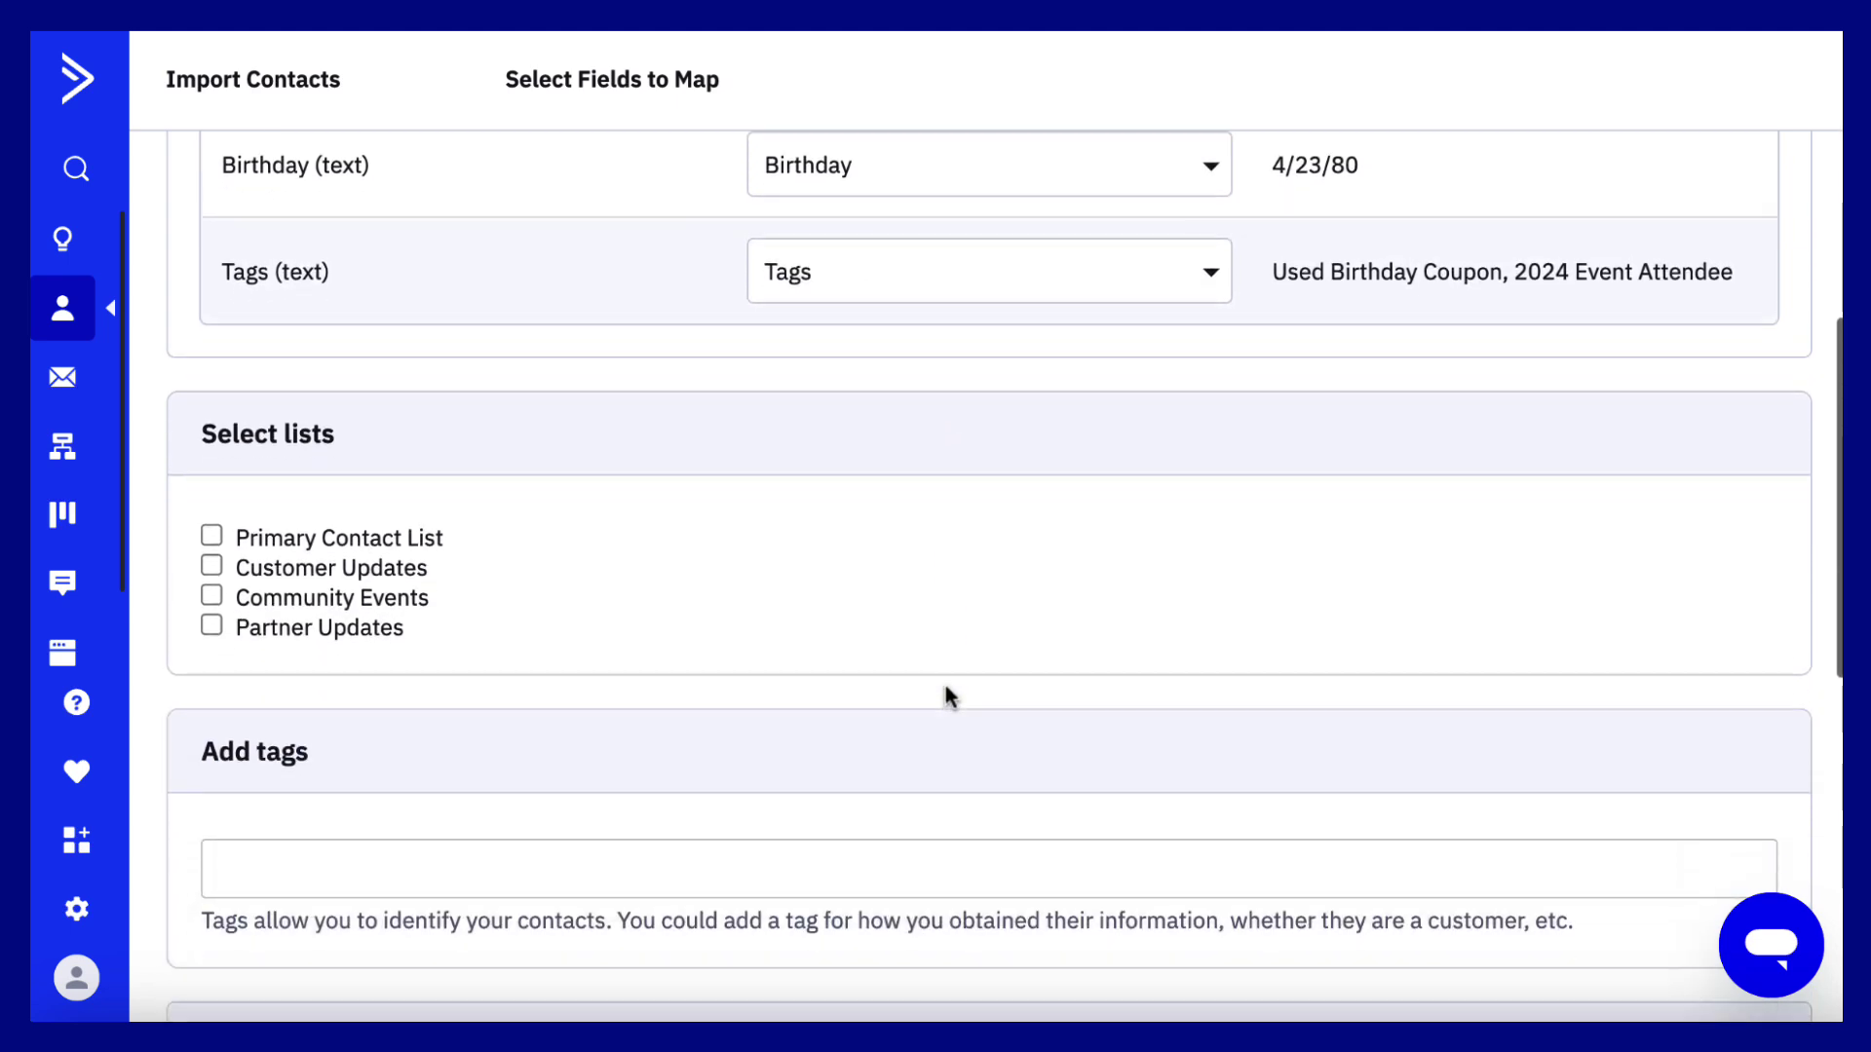
pyautogui.scroll(-1, 946, 694)
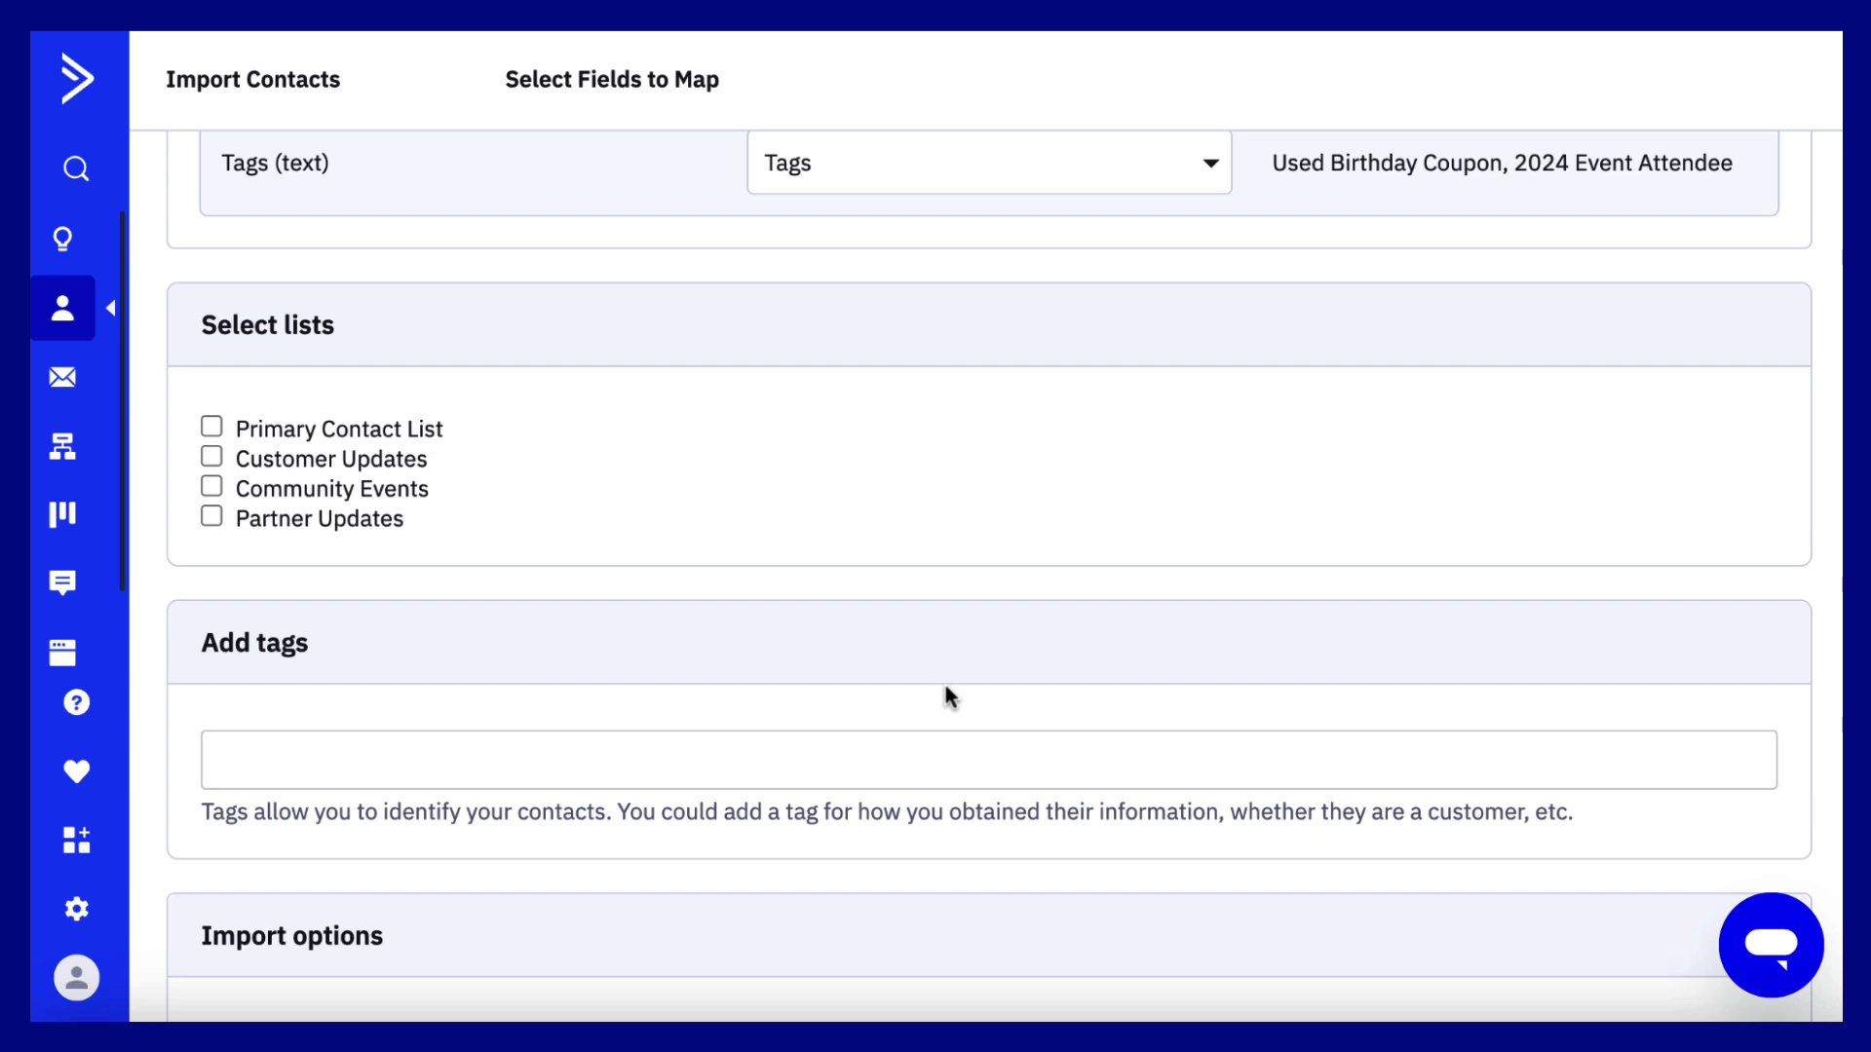
pyautogui.click(211, 428)
pyautogui.click(212, 458)
# Tag the import 'Imported from previous CRM (7/25/24)' via the 'import' tag search
pyautogui.scroll(-2, 530, 556)
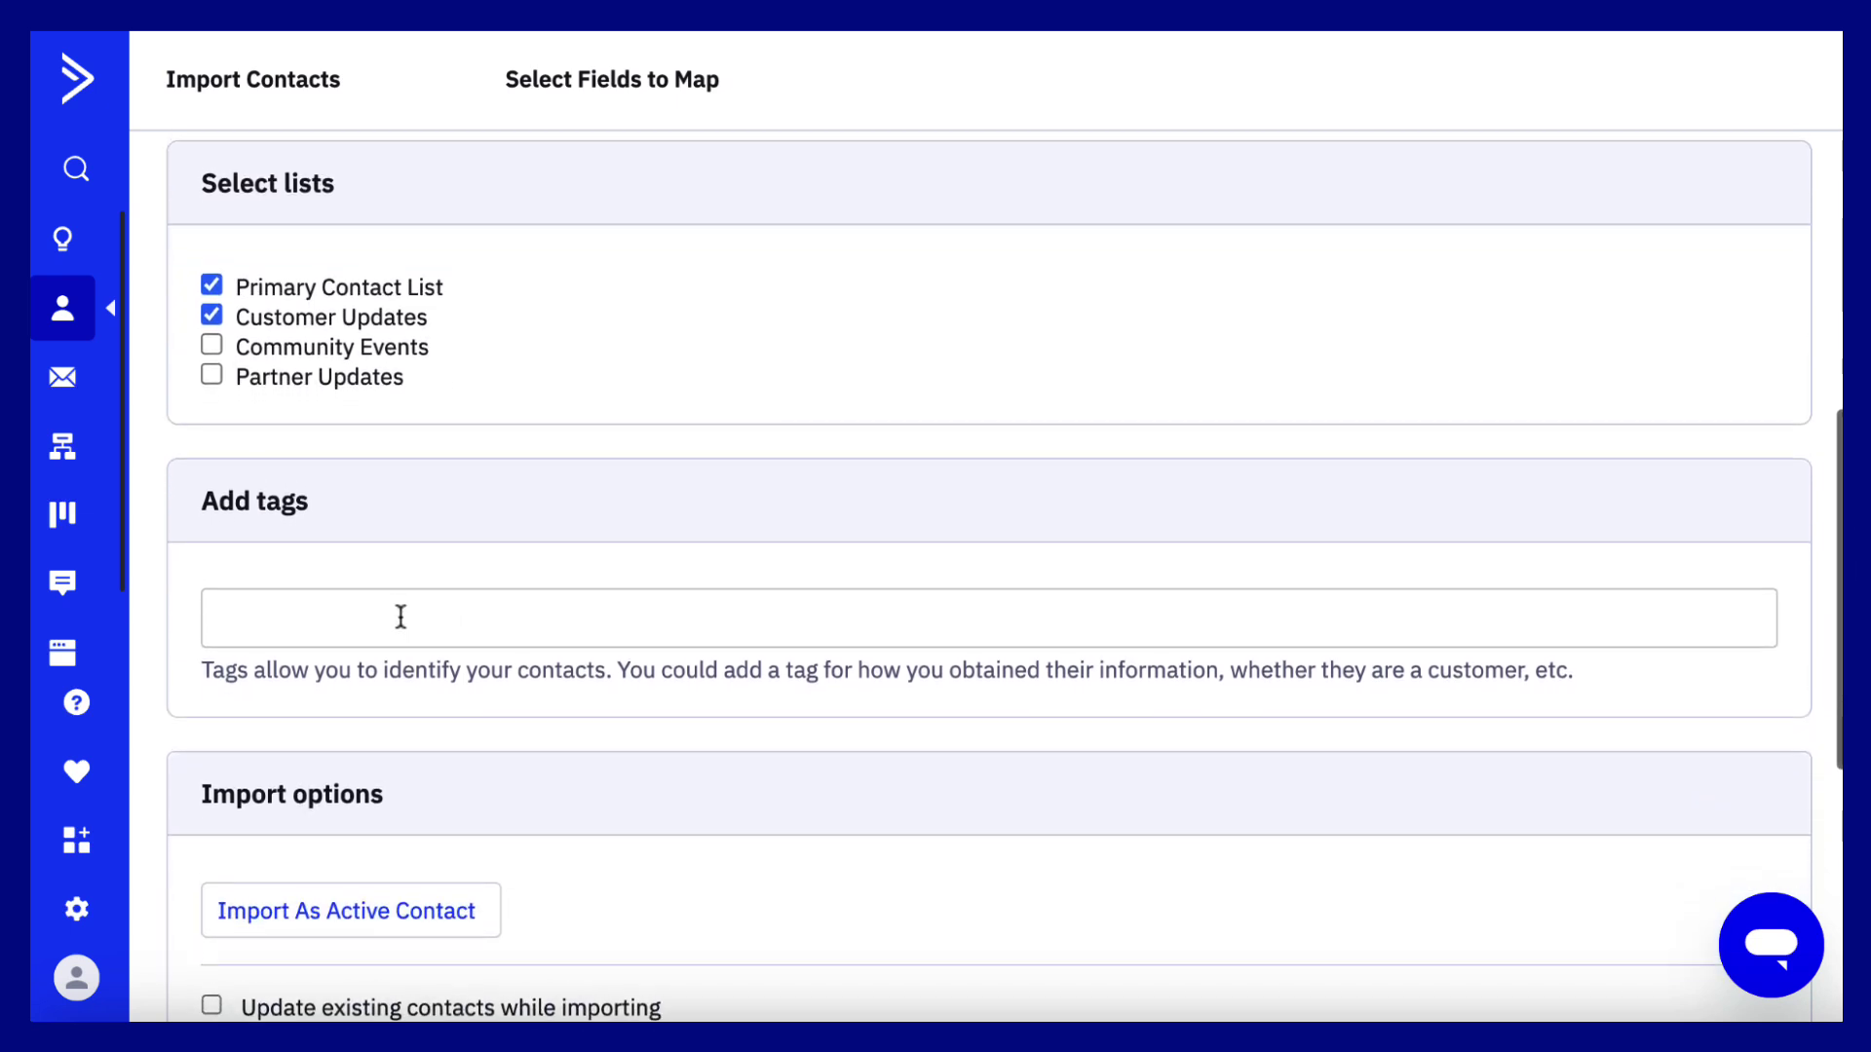
pyautogui.click(400, 616)
pyautogui.write('import')
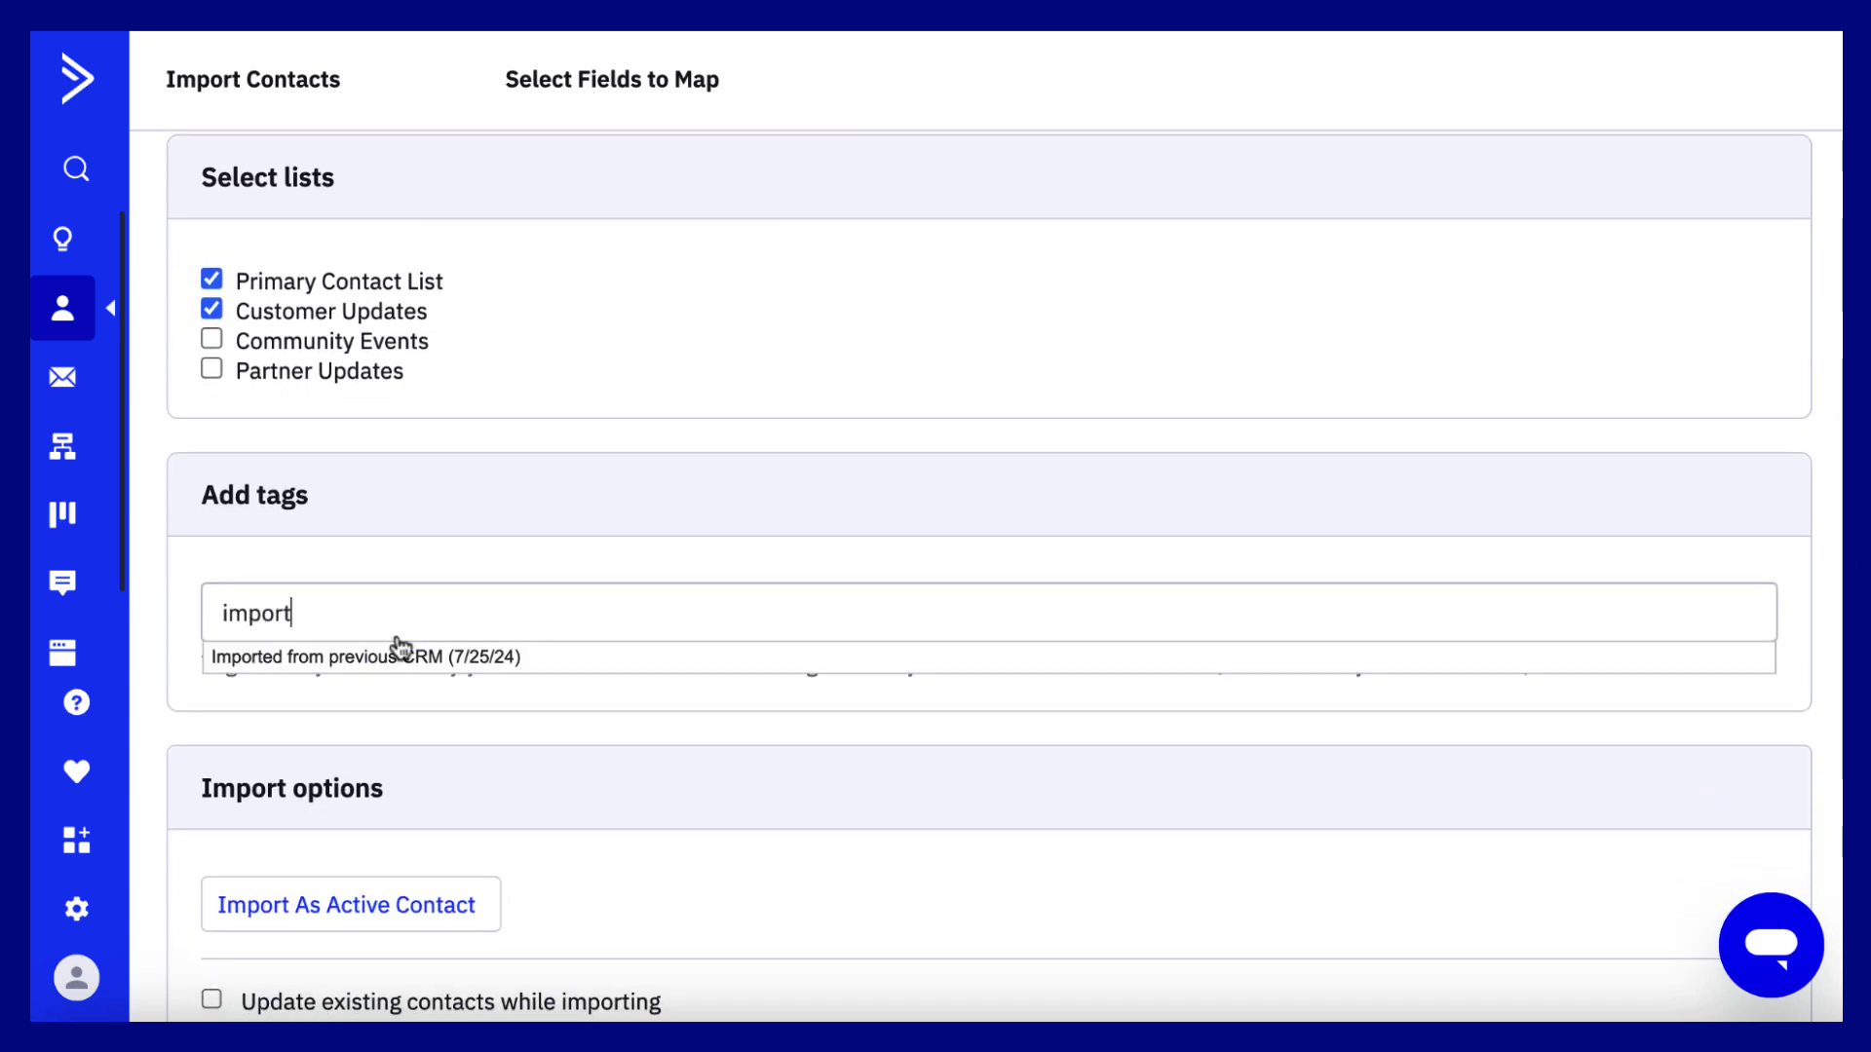
pyautogui.click(368, 658)
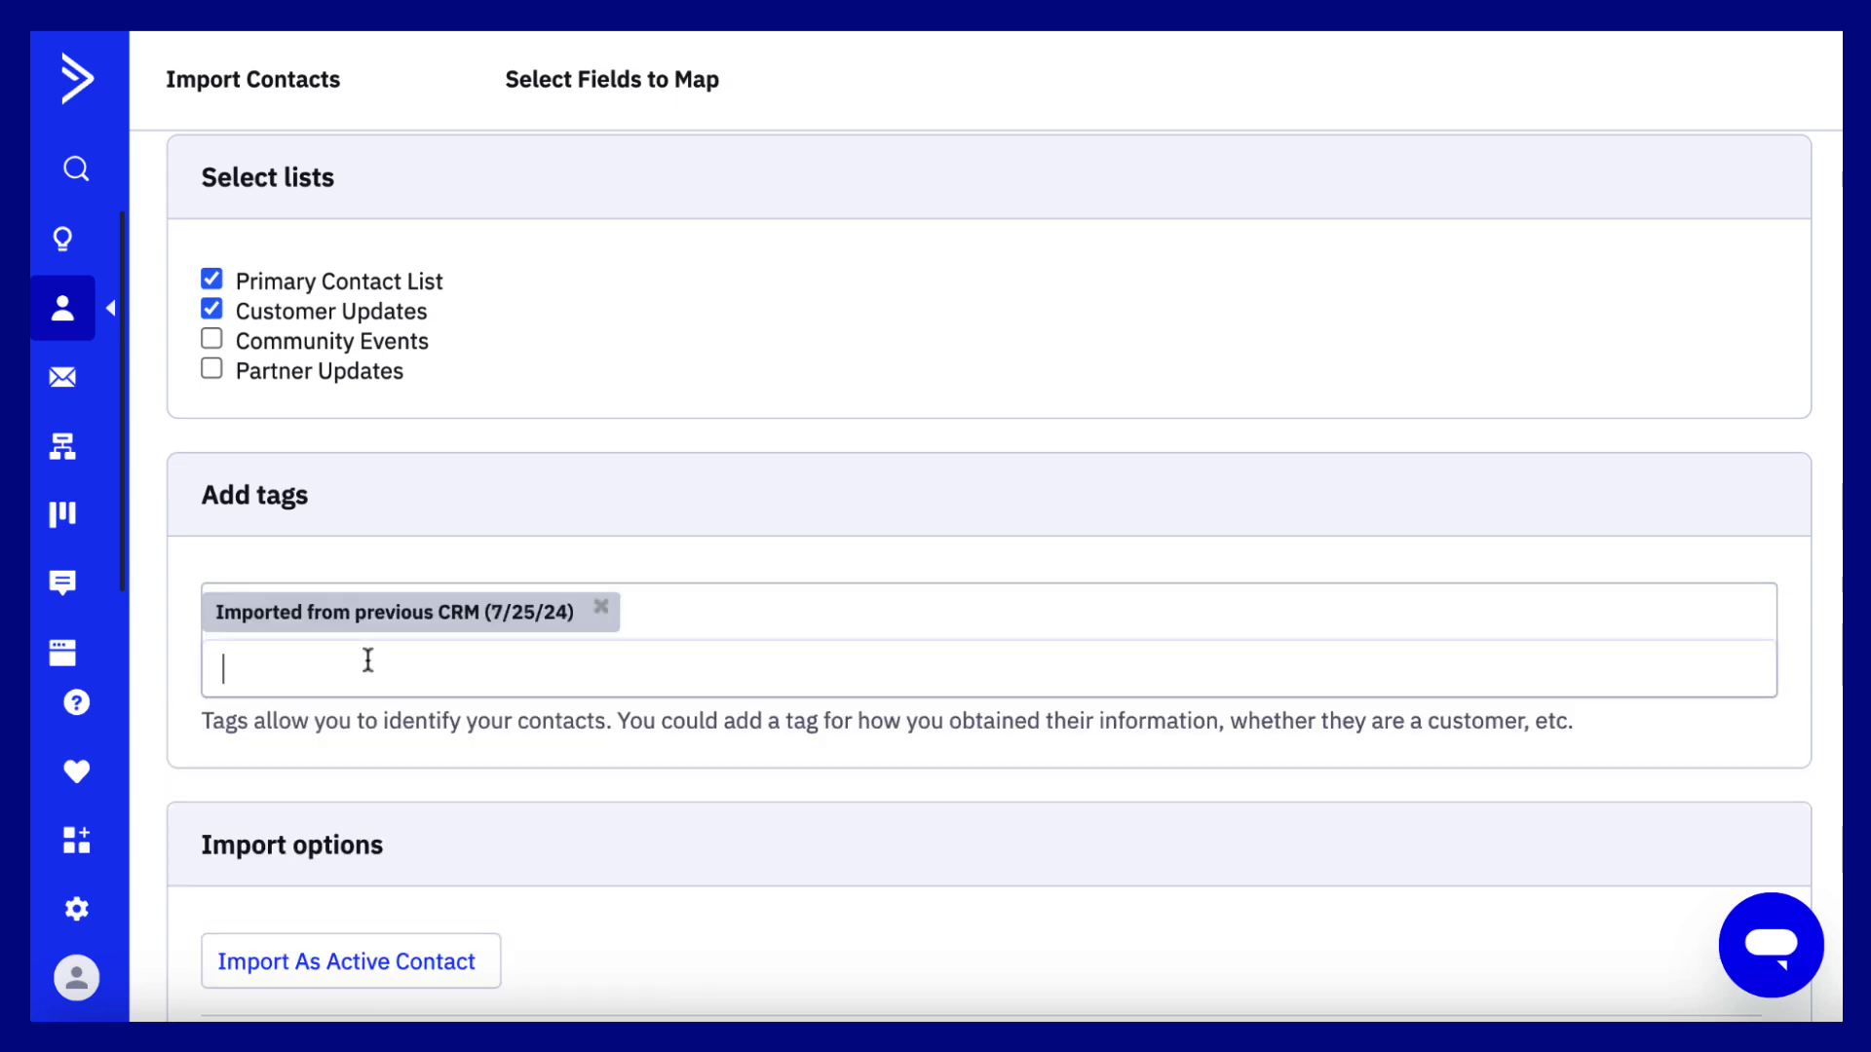
pyautogui.click(368, 661)
# Keep the import status as Active Contact and enable 'Update existing contacts while importing'
pyautogui.scroll(-2, 368, 661)
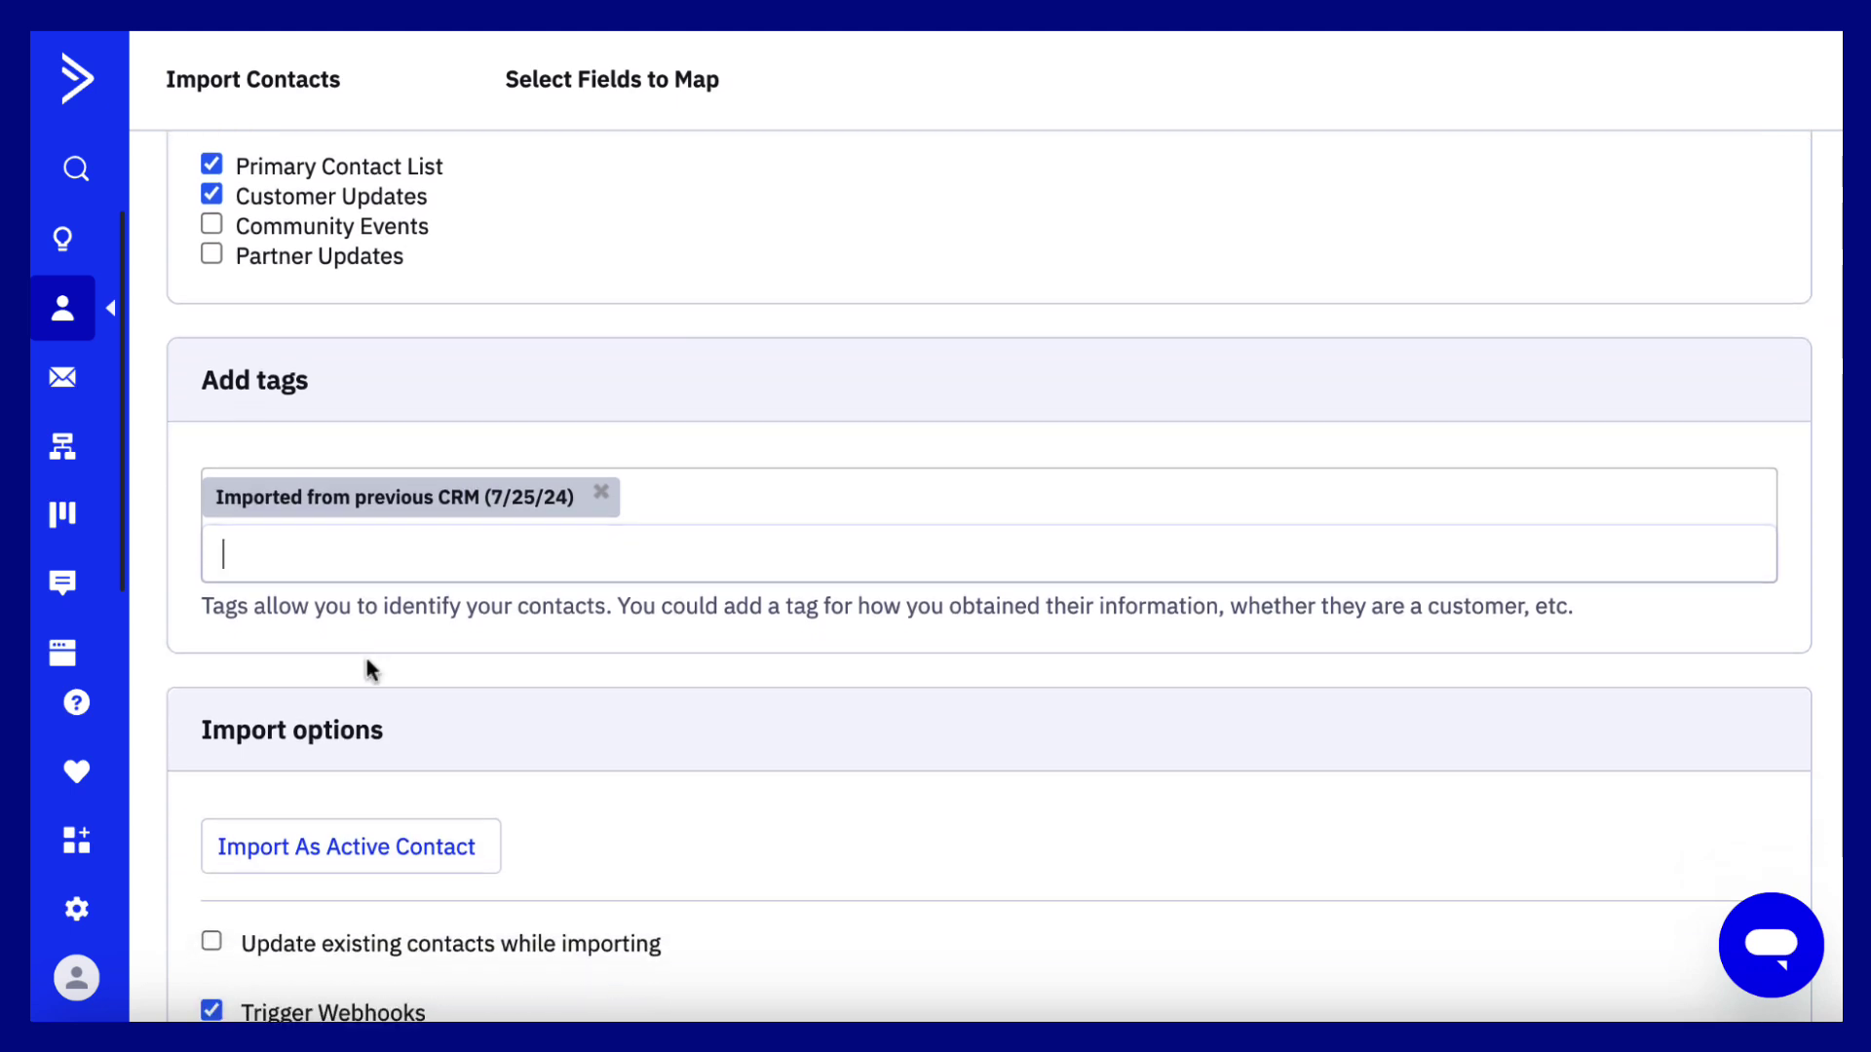
pyautogui.scroll(-5, 367, 665)
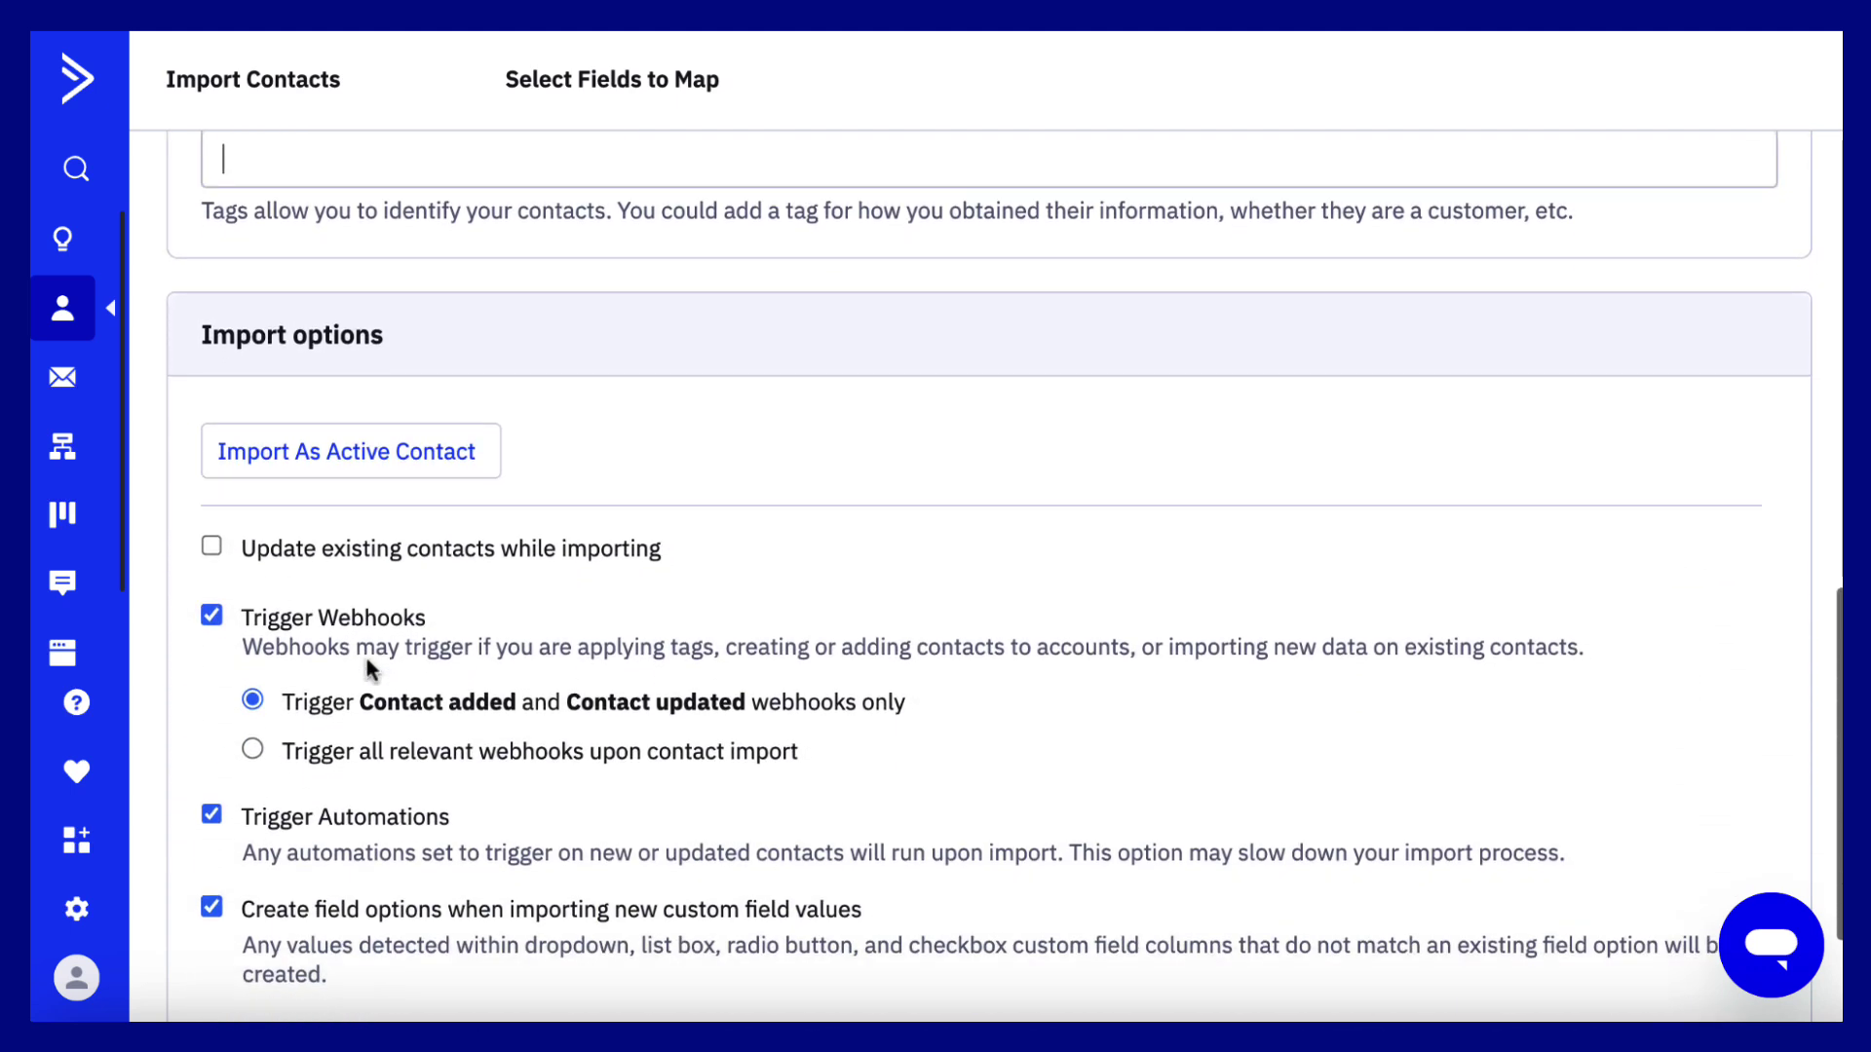
pyautogui.scroll(-1, 366, 659)
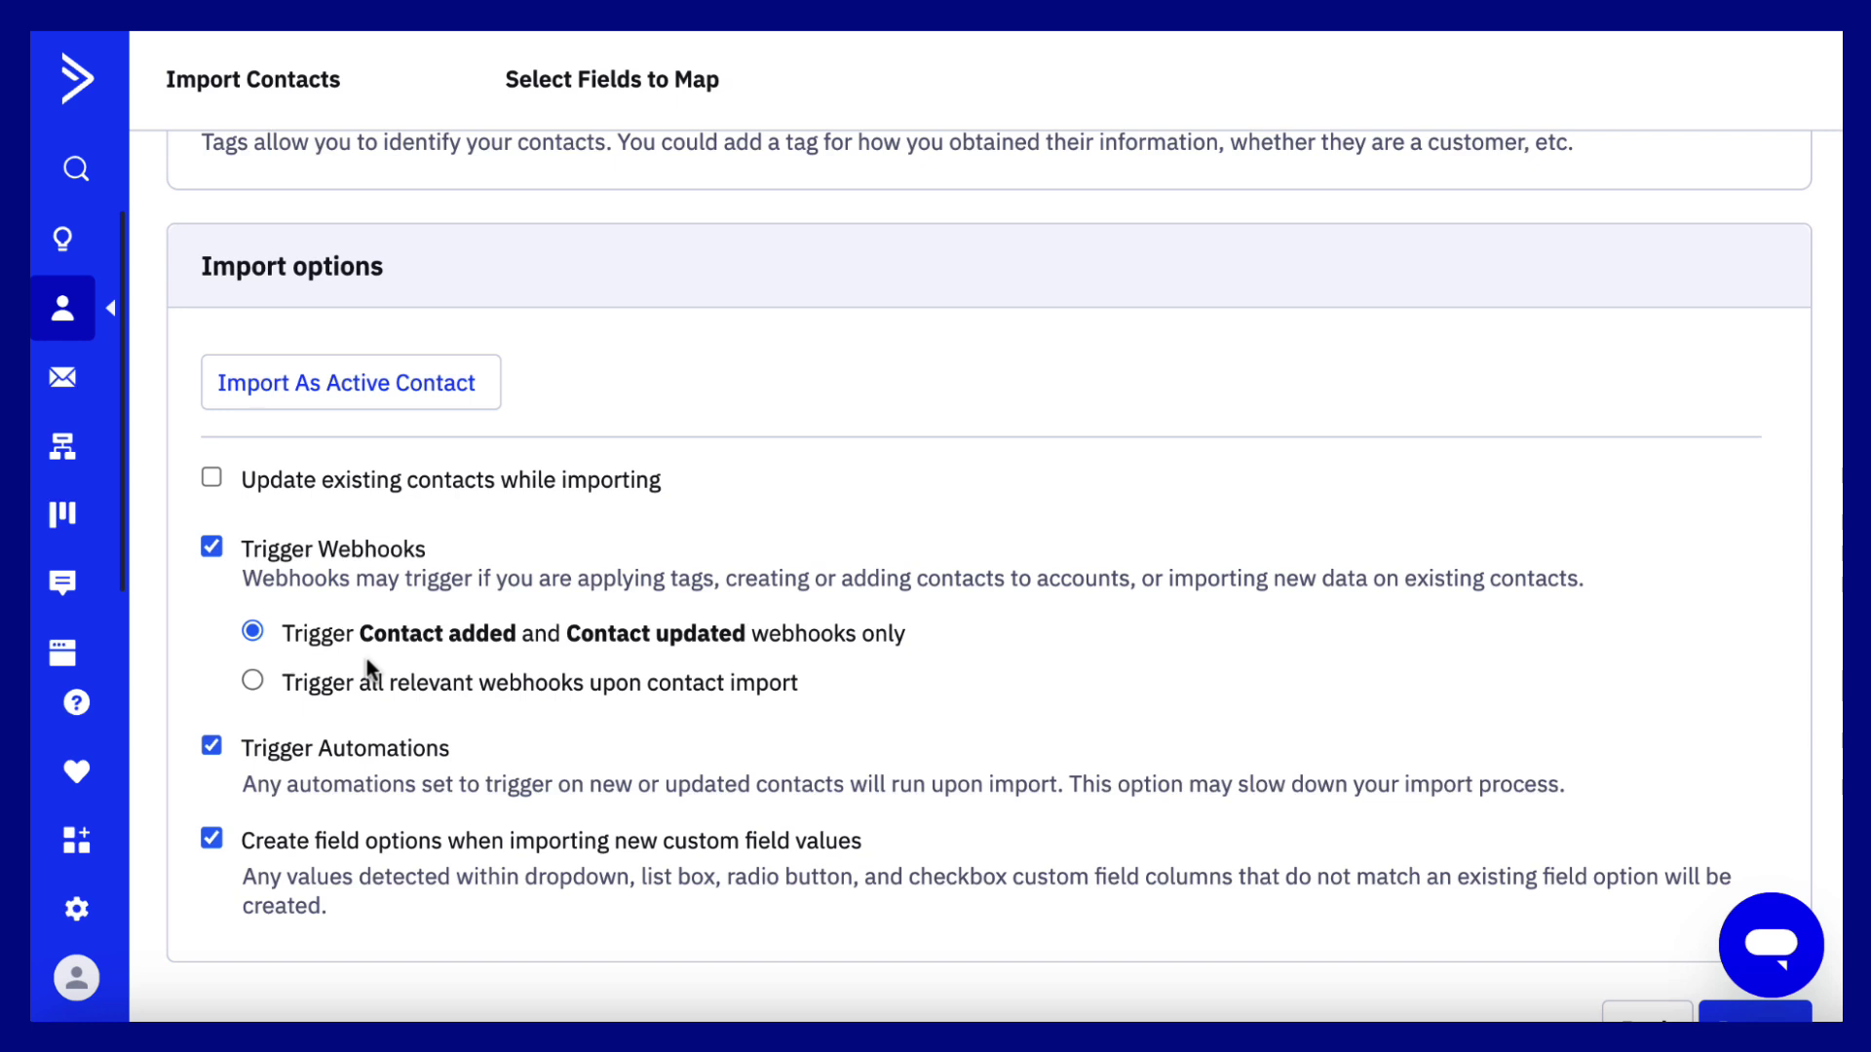
pyautogui.click(361, 416)
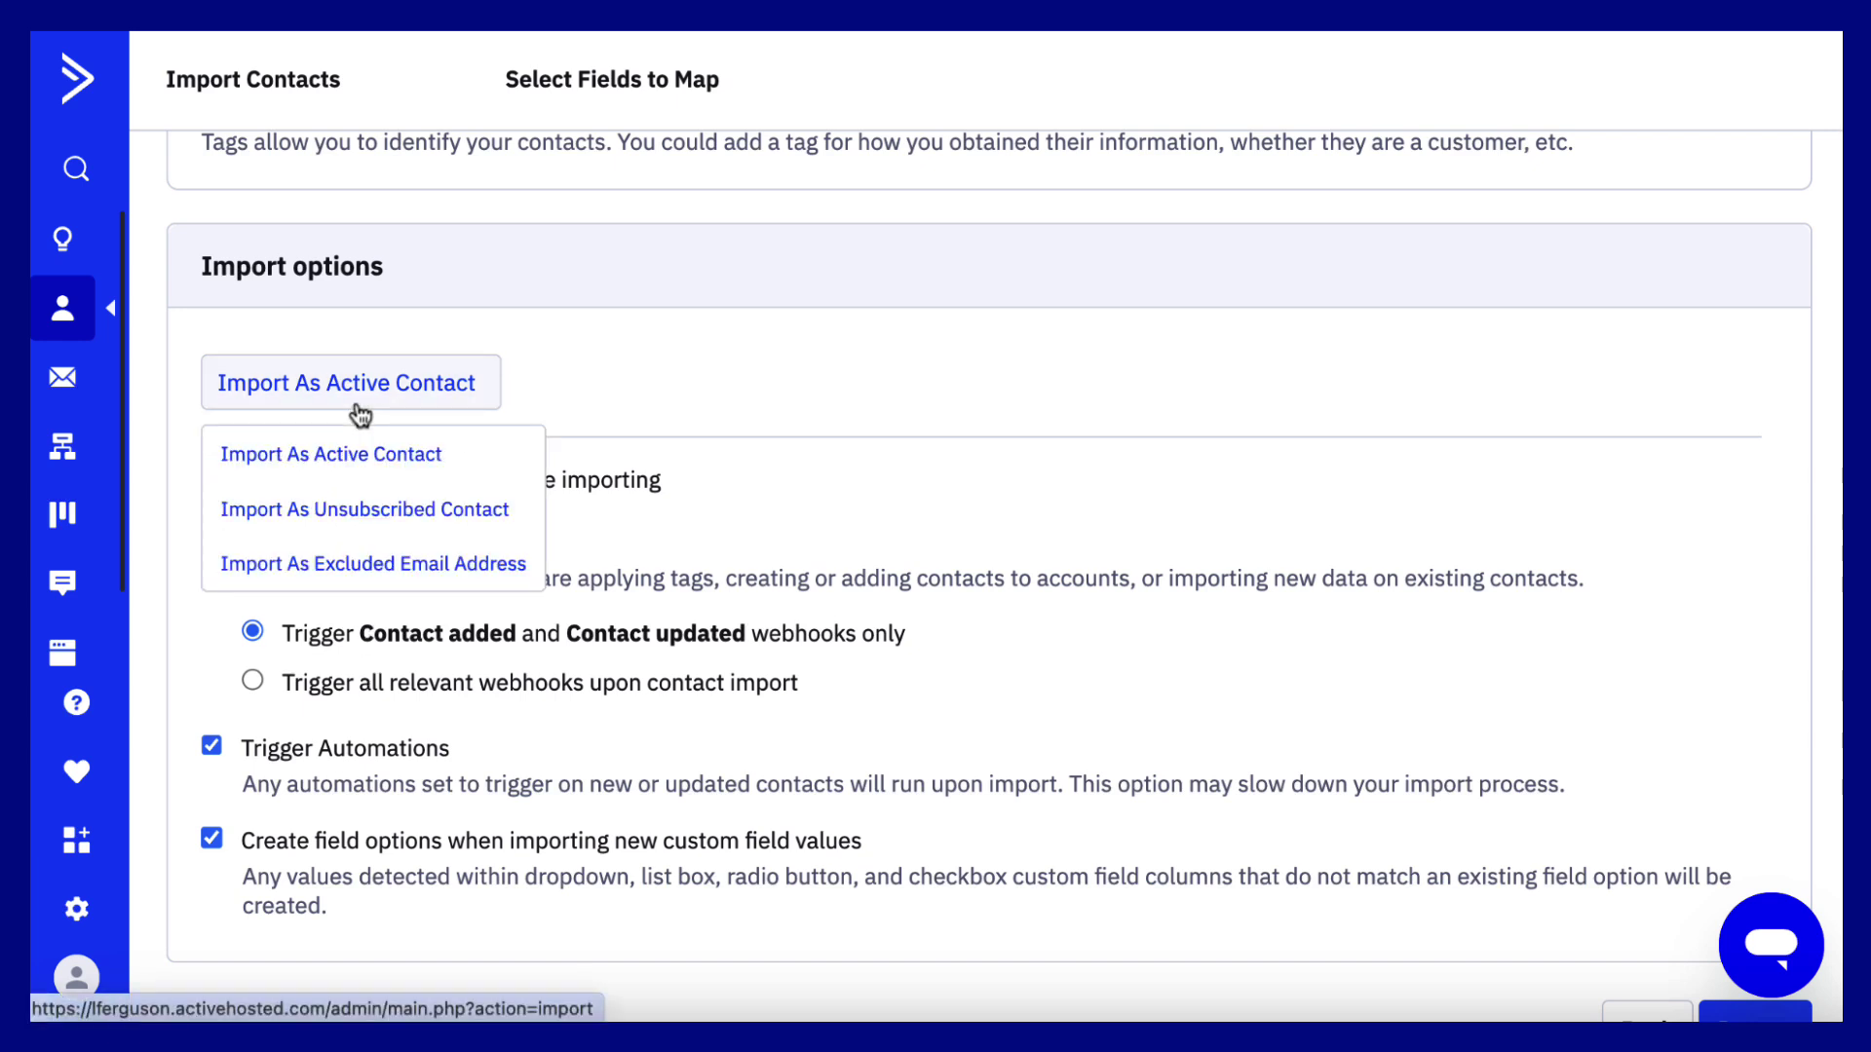
pyautogui.click(361, 416)
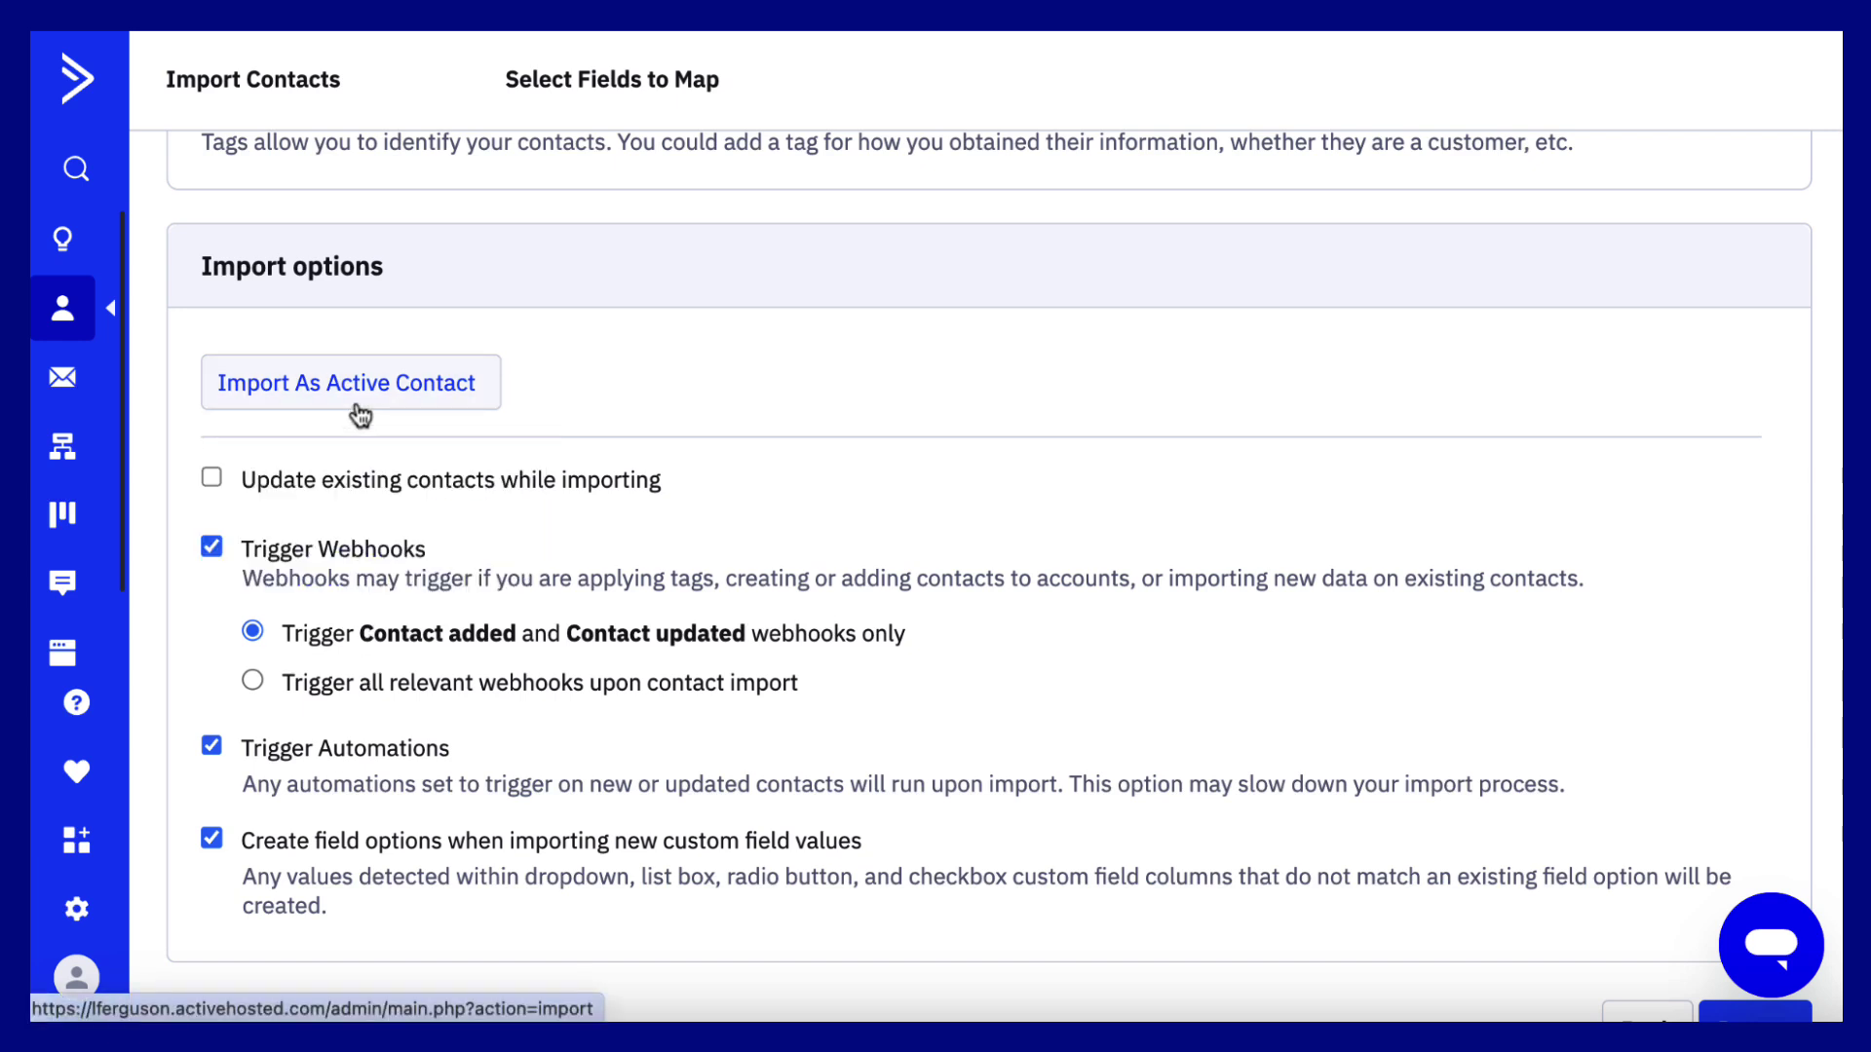
pyautogui.click(212, 481)
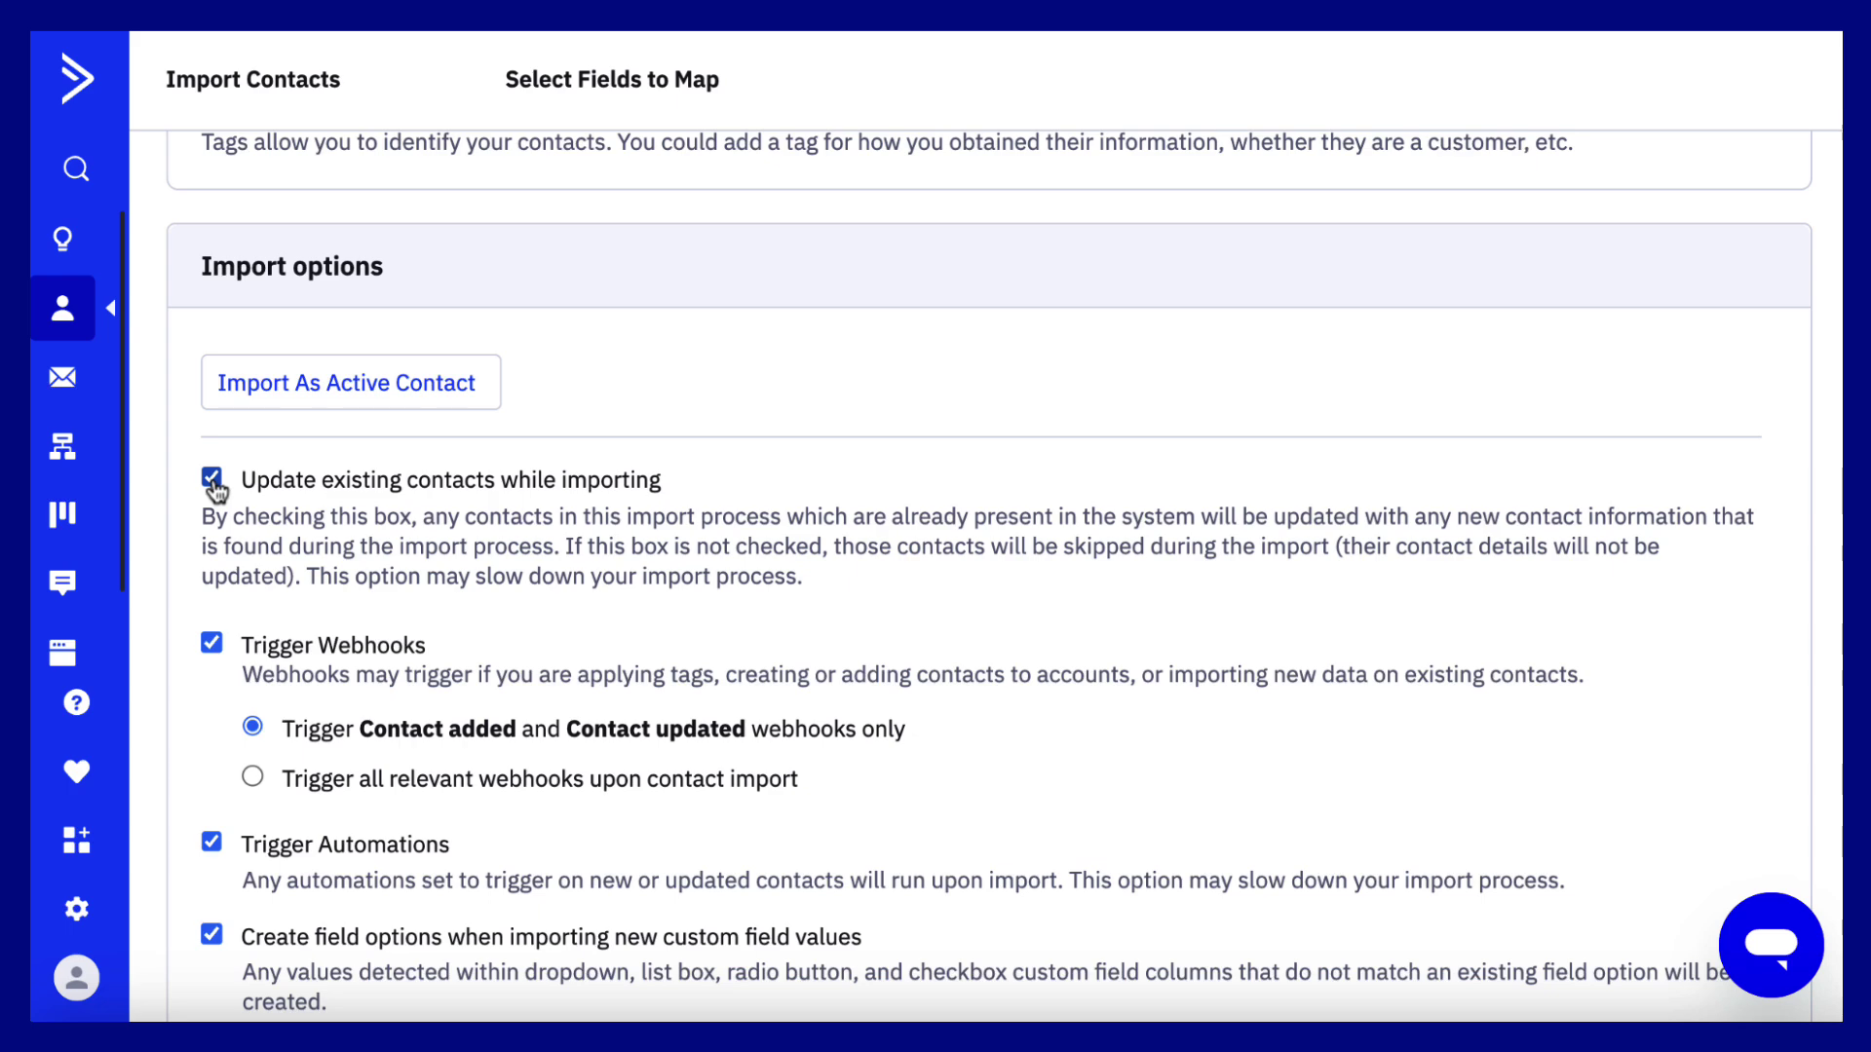
# Uncheck 'Update existing contacts while importing' and 'Trigger Automations' in the import options
pyautogui.click(213, 480)
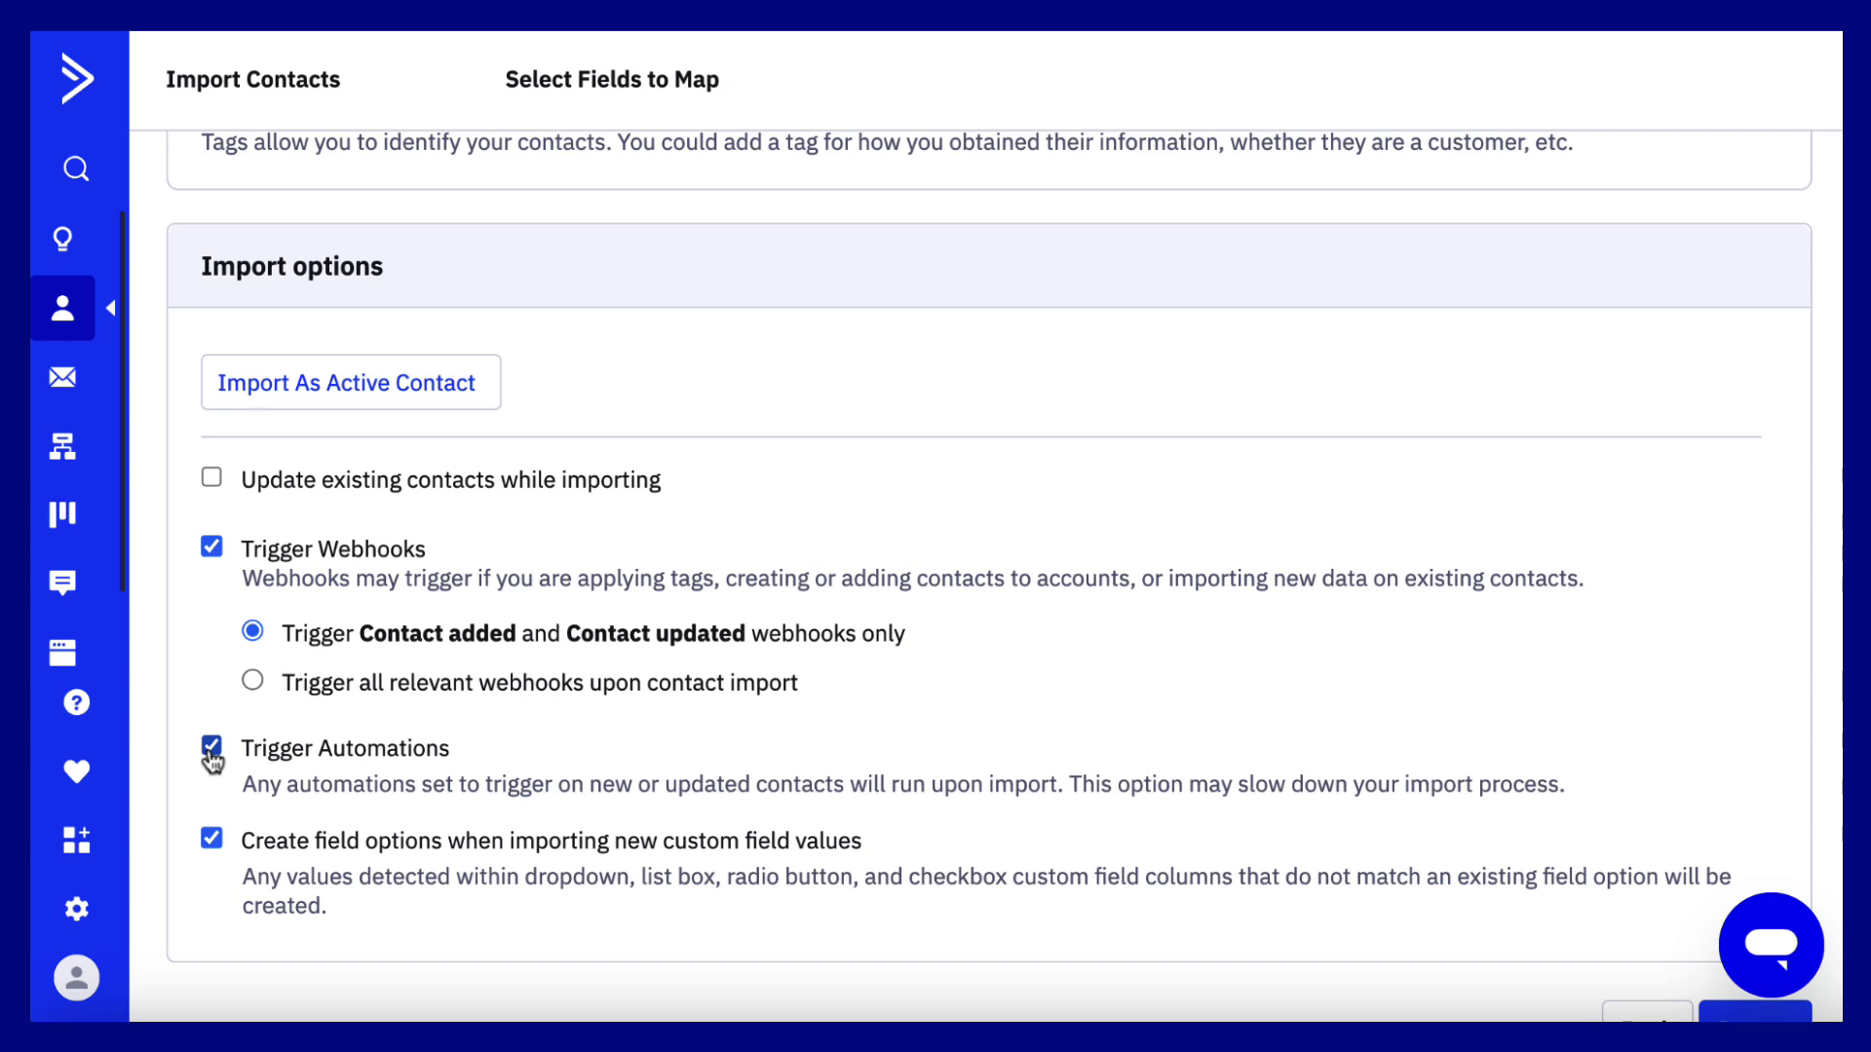
pyautogui.click(211, 750)
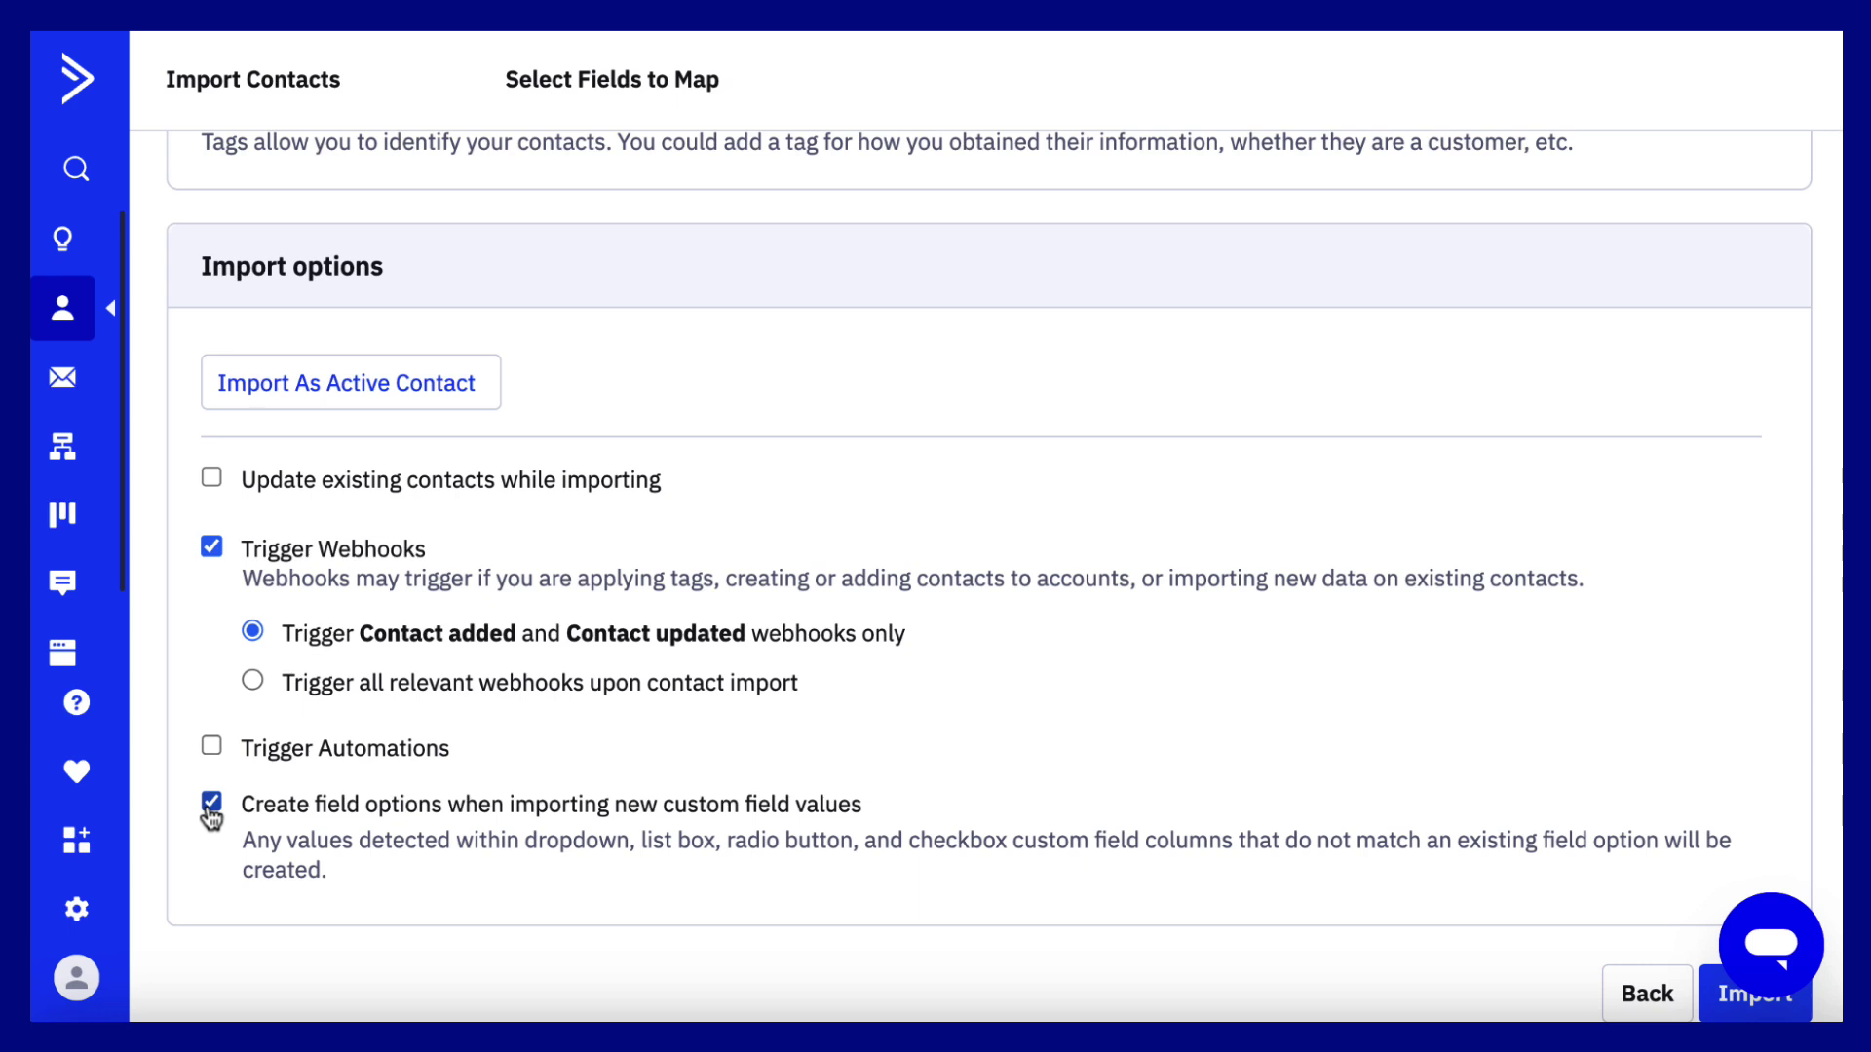
# Start the contact import with the Import button
pyautogui.scroll(-1, 209, 815)
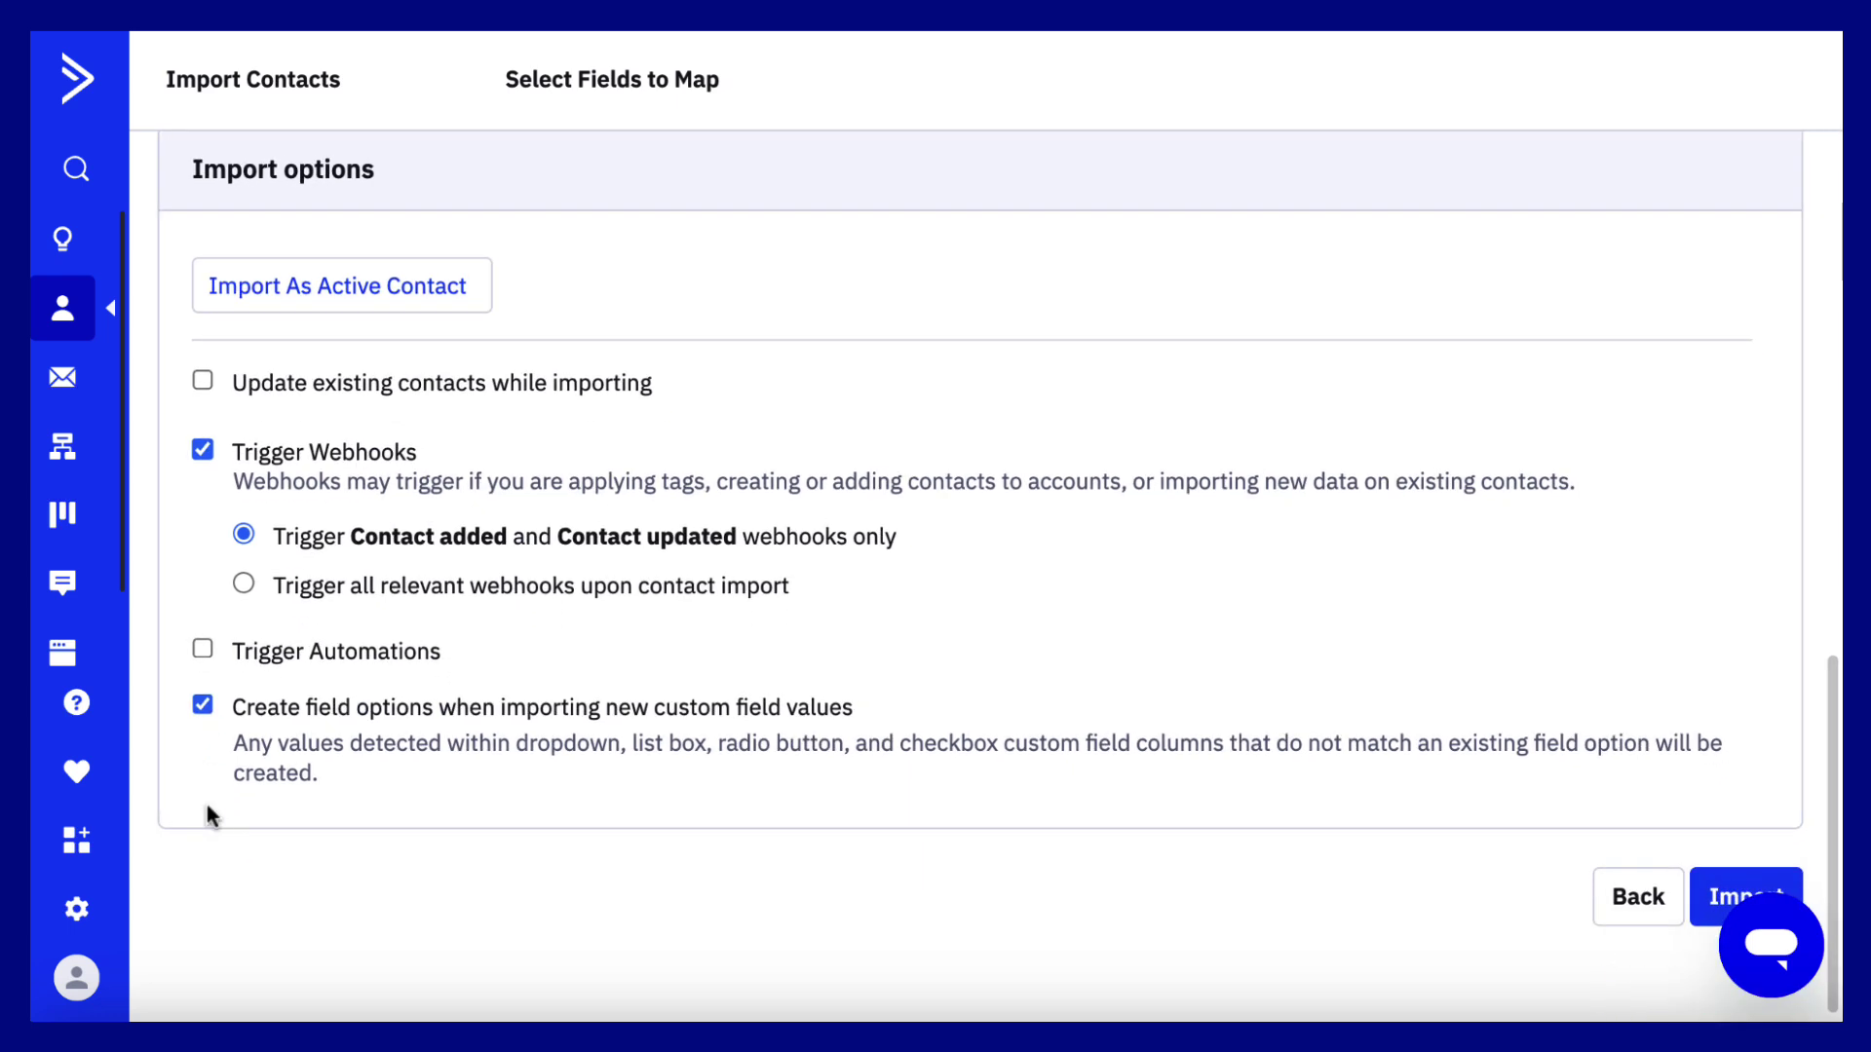
pyautogui.click(1725, 891)
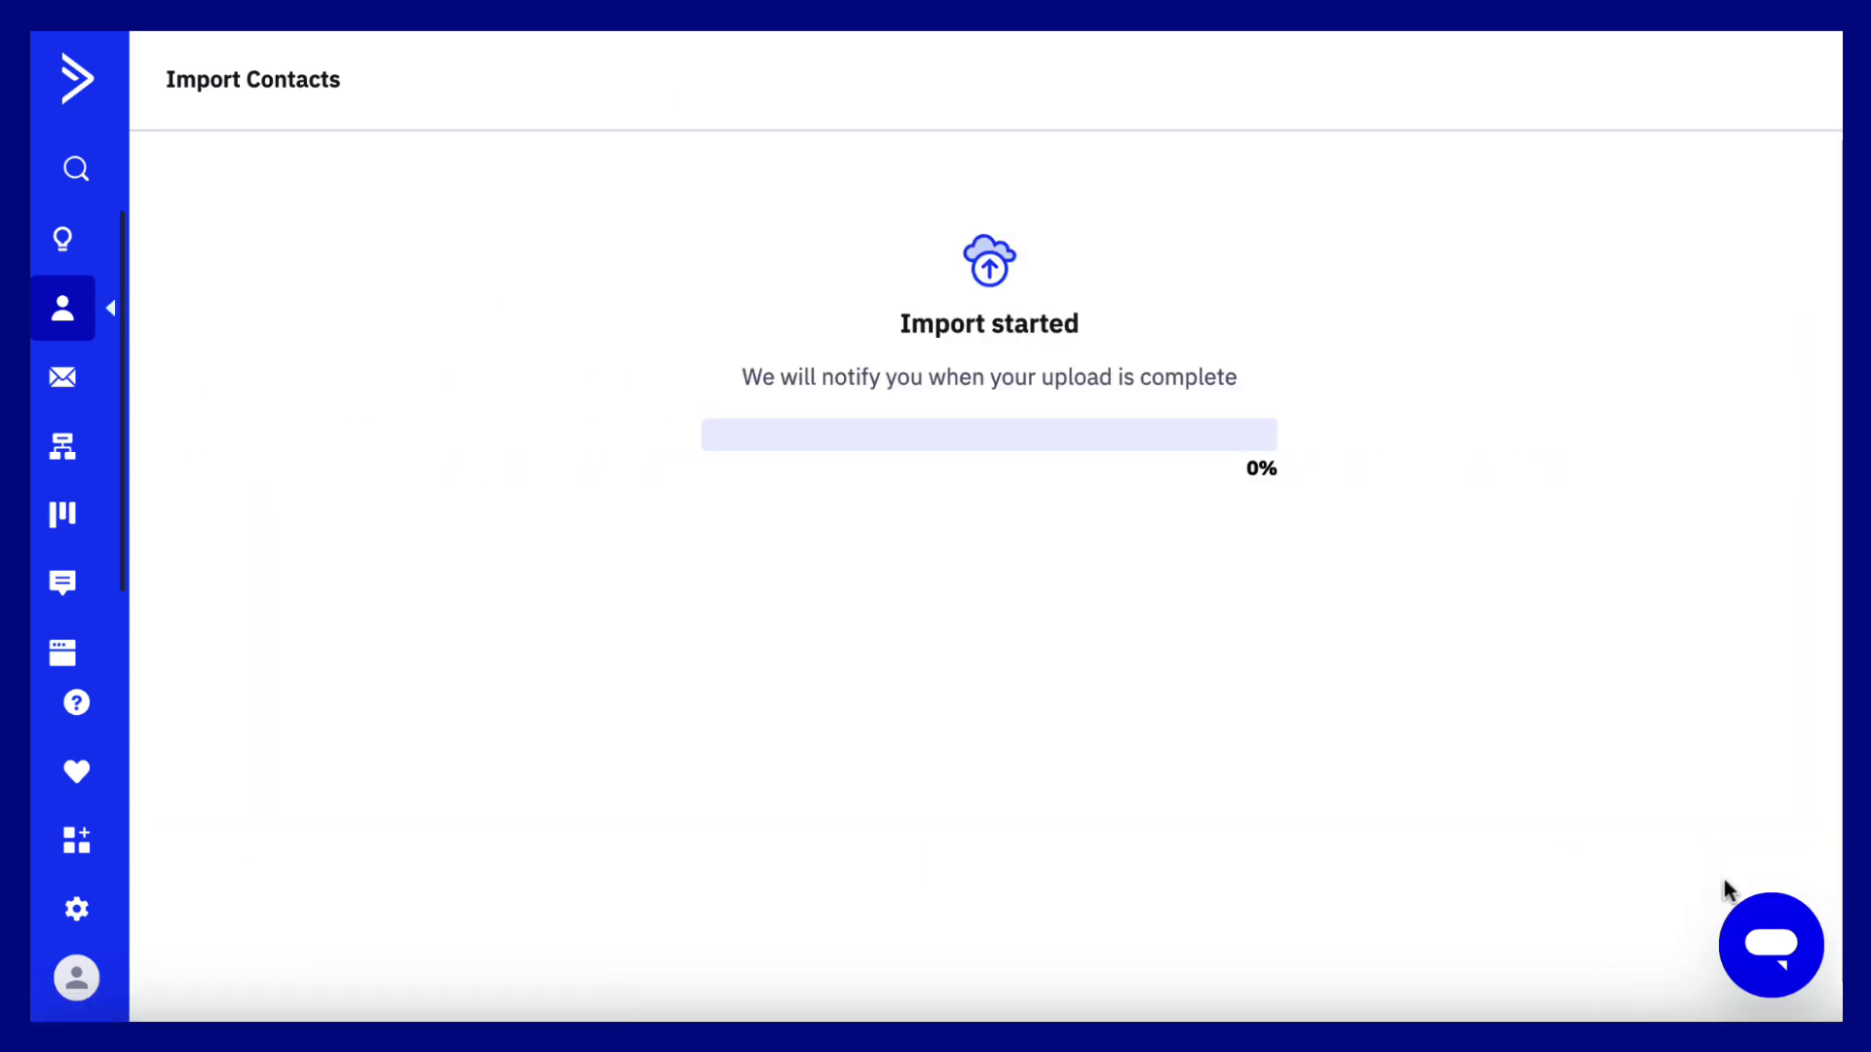